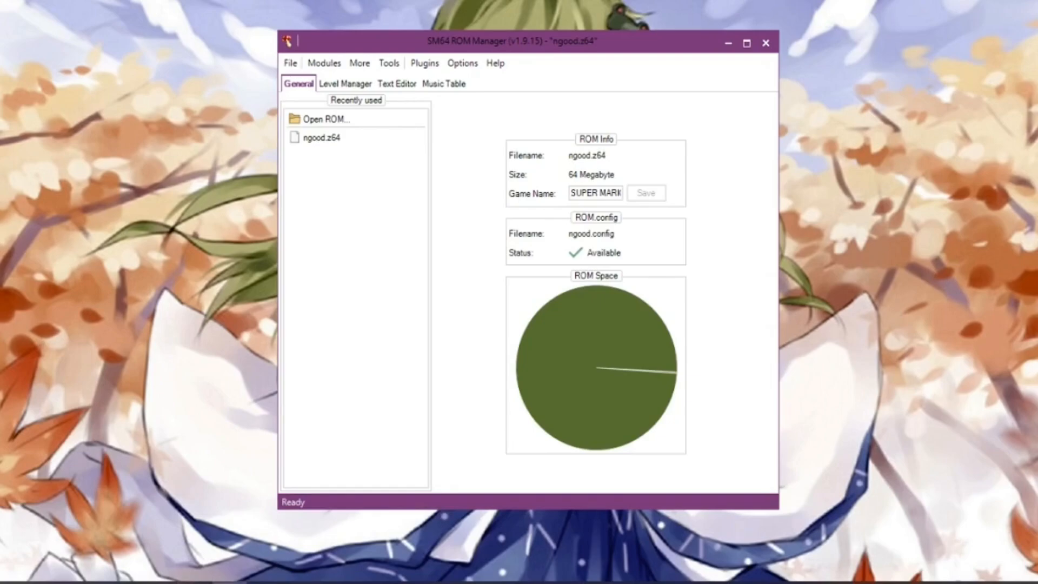
drag(483, 41, 481, 48)
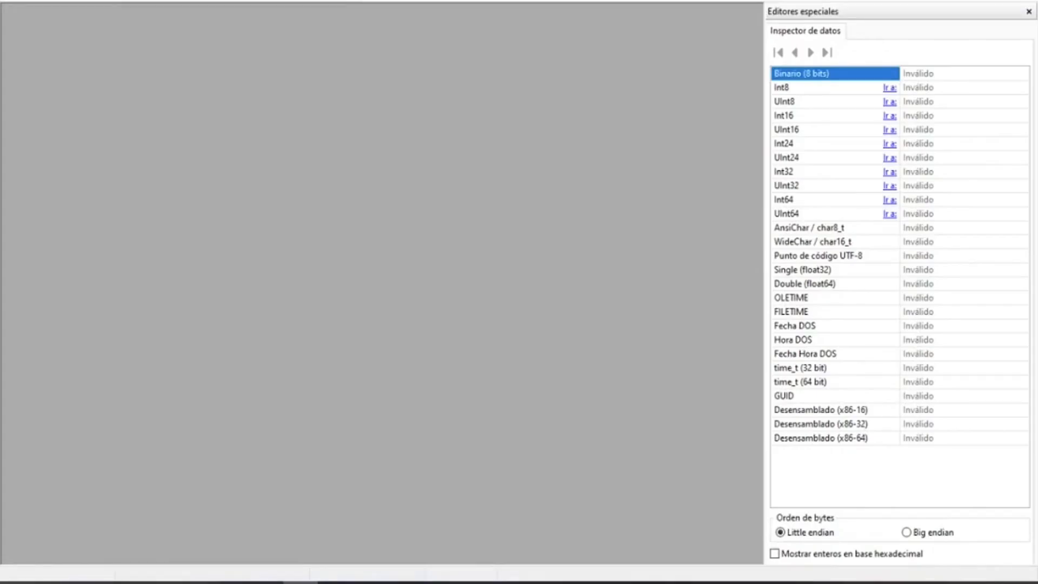
Open the ROM file ngood.z64 from the nogood2005 folder in the HxD hex editor.
click(25, 0)
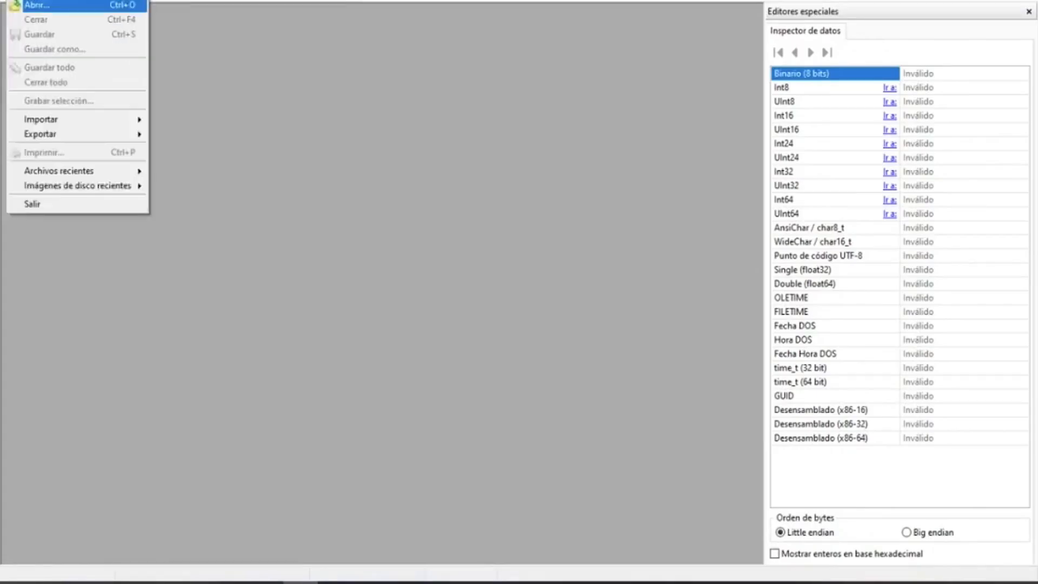
click(38, 5)
click(199, 87)
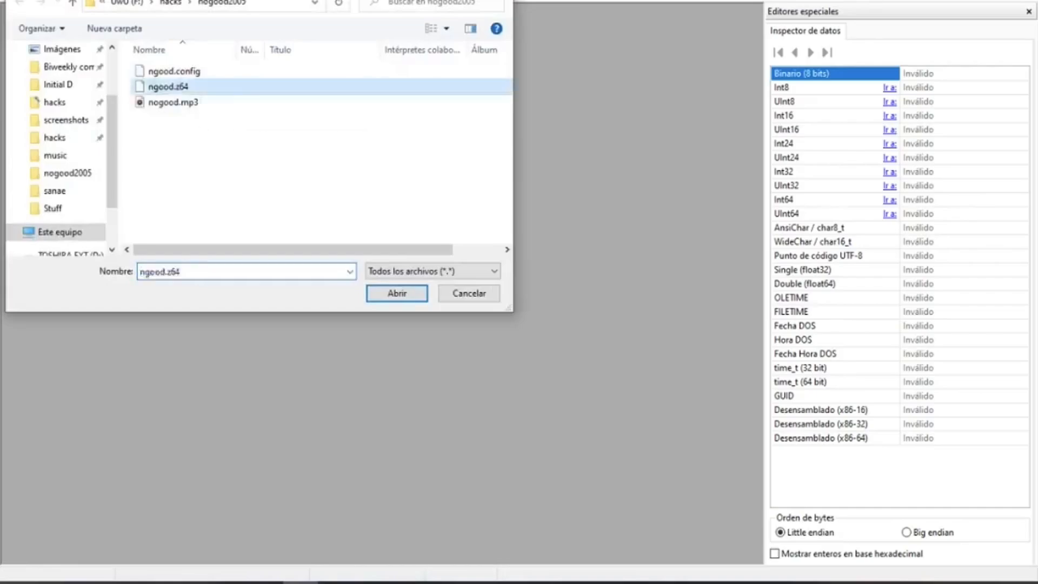
double_click(199, 86)
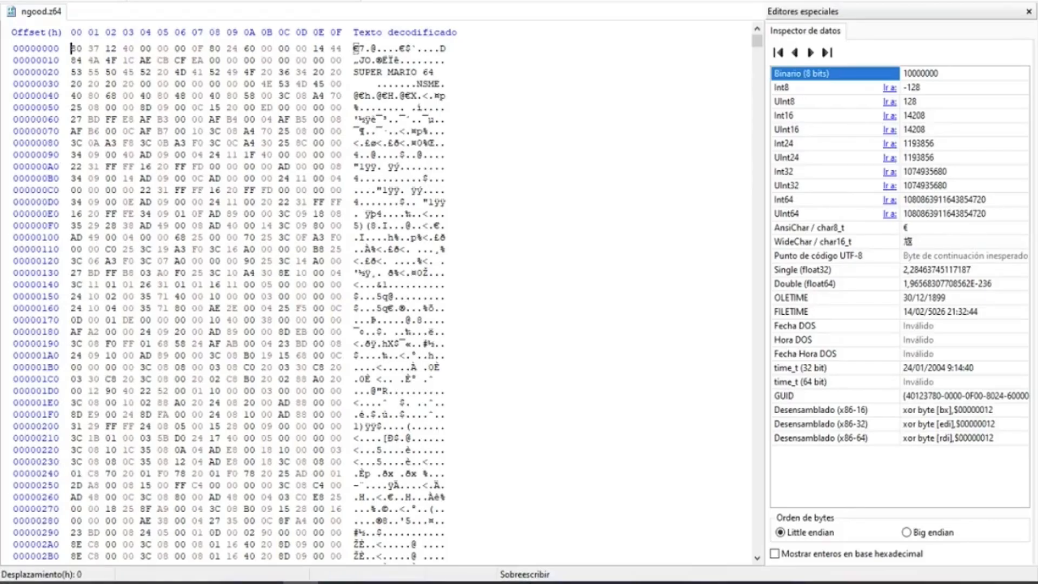
Go to hex offset D4884 and overwrite the two bytes at D4886 and D4887 with 02 00.
click(172, 0)
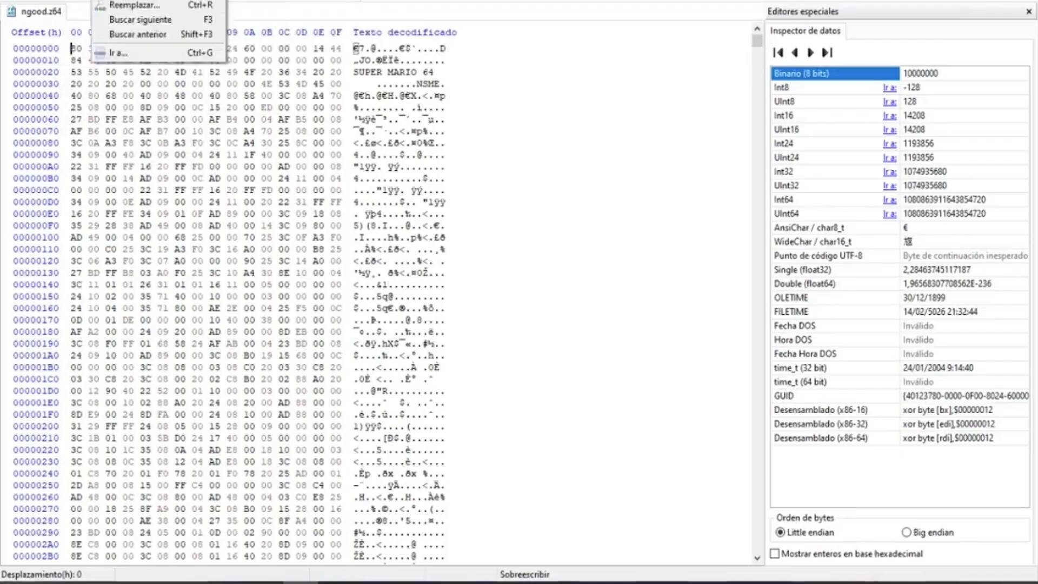
click(118, 52)
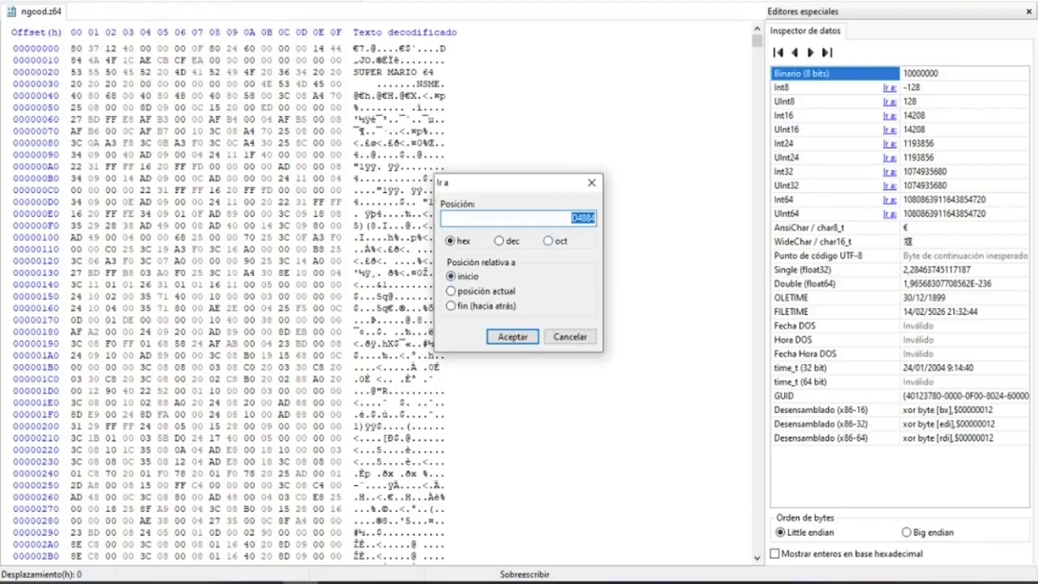
key(Return)
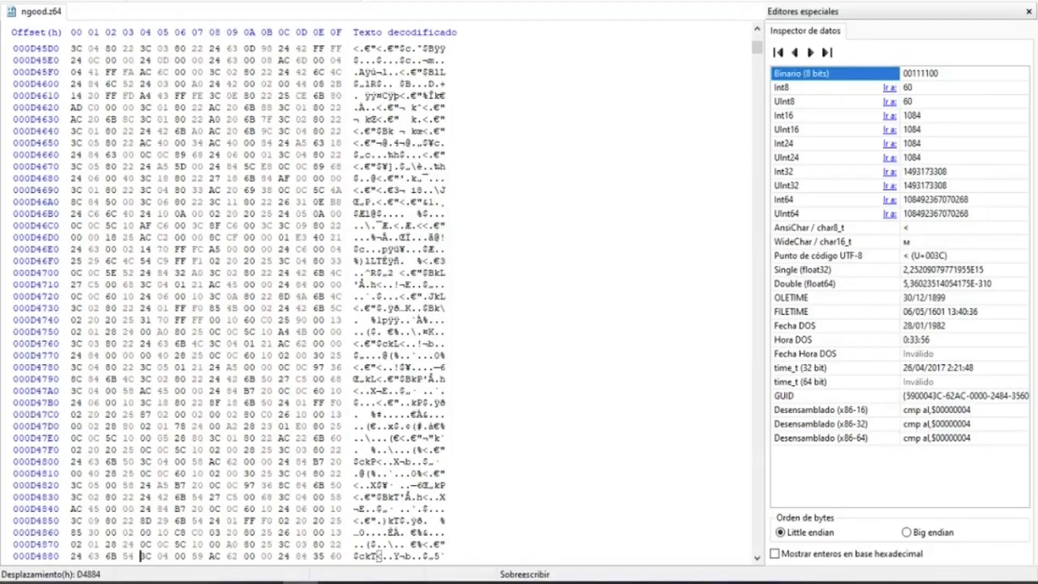
click(176, 556)
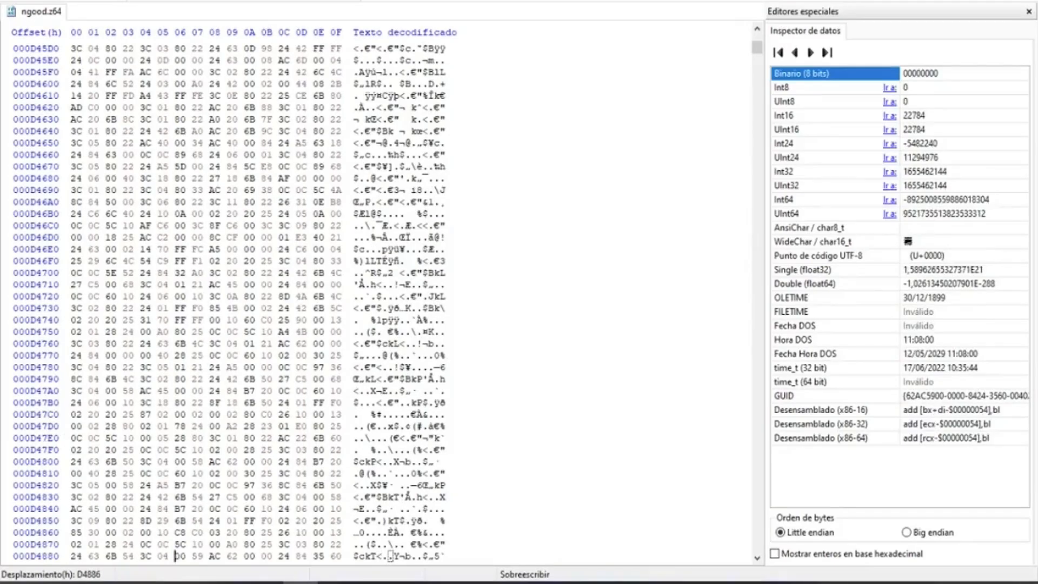
text(02 )
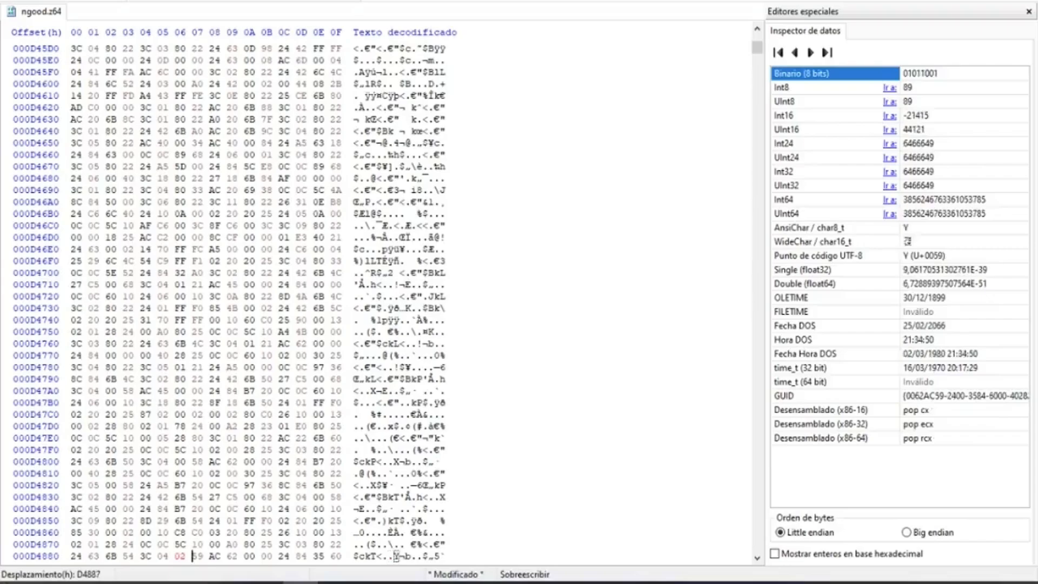
text(00)
Overwrite the two bytes at offsets D488E and D488F with 00 00.
key(Right)
key(Right)
key(Right)
key(Right)
key(Right)
key(Right)
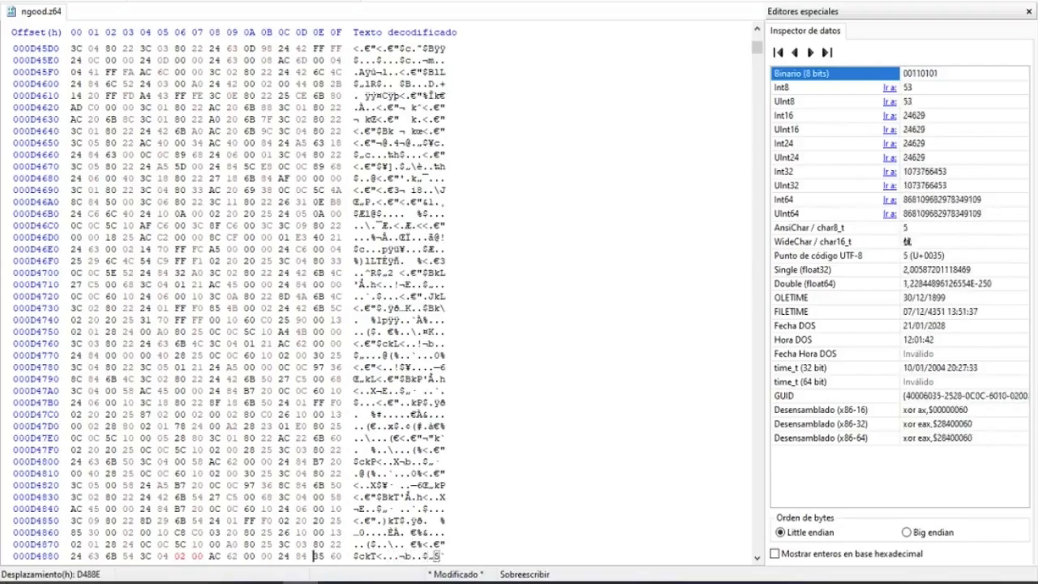
text(00 00)
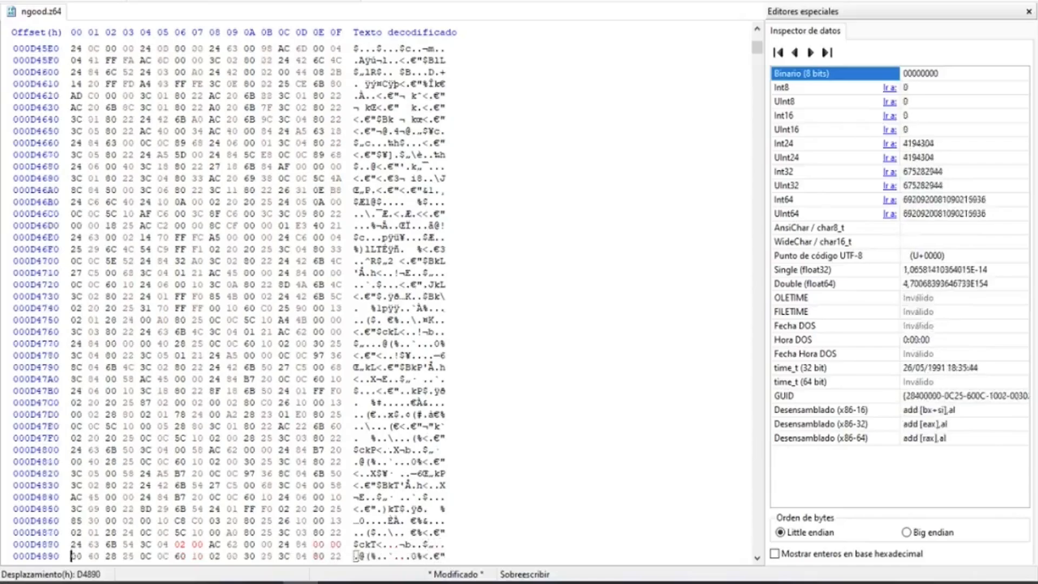
Overwrite the two bytes at offsets D48A2 and D48A3 with 02 00.
key(Down)
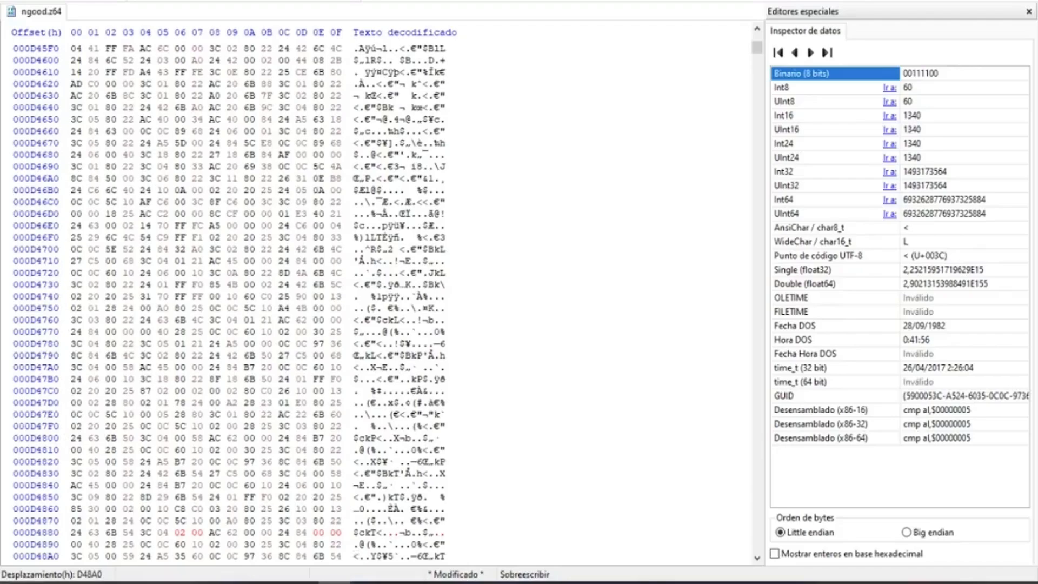
click(107, 556)
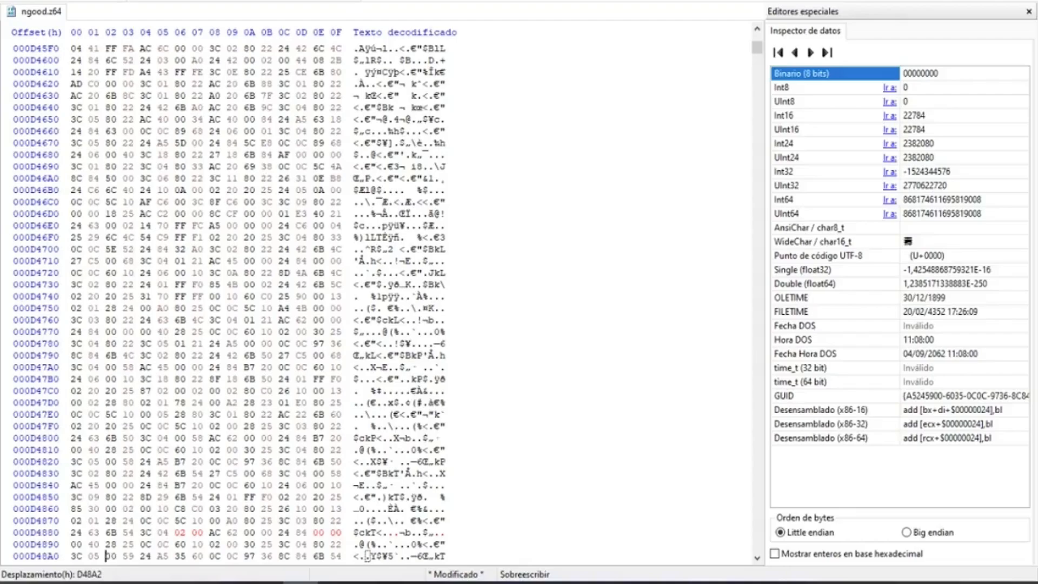
text(02 )
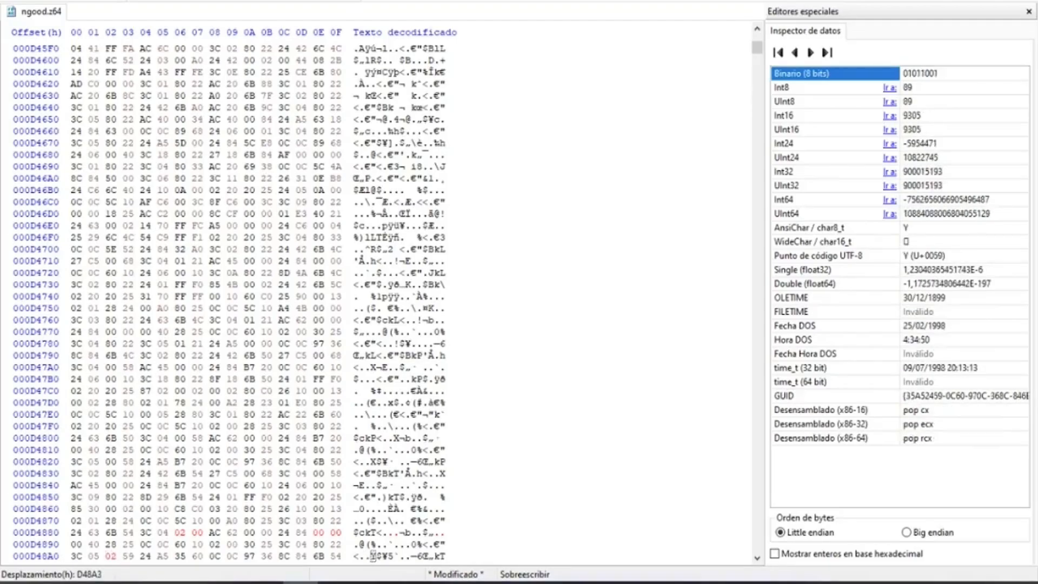
text(00)
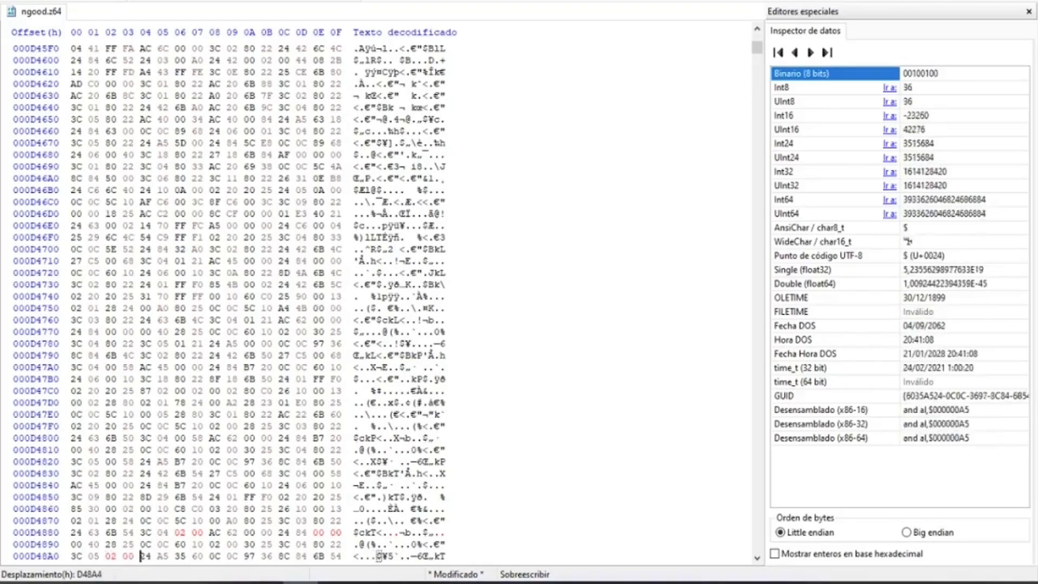
Overwrite the two bytes at offsets D48A6 and D48A7 with 00 00 and save the ROM.
key(Right)
key(Right)
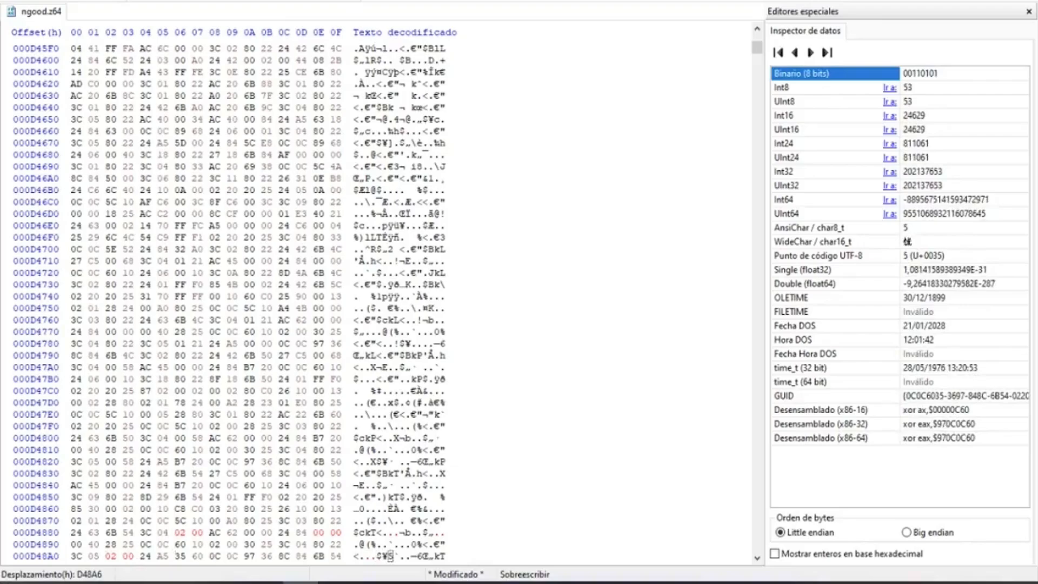
text(00 00)
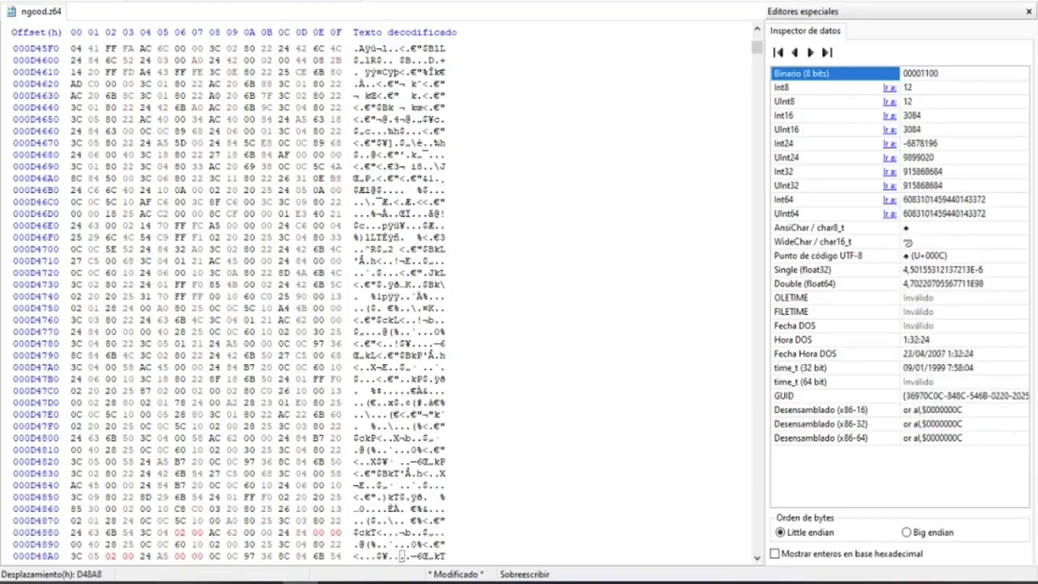
click(35, 1)
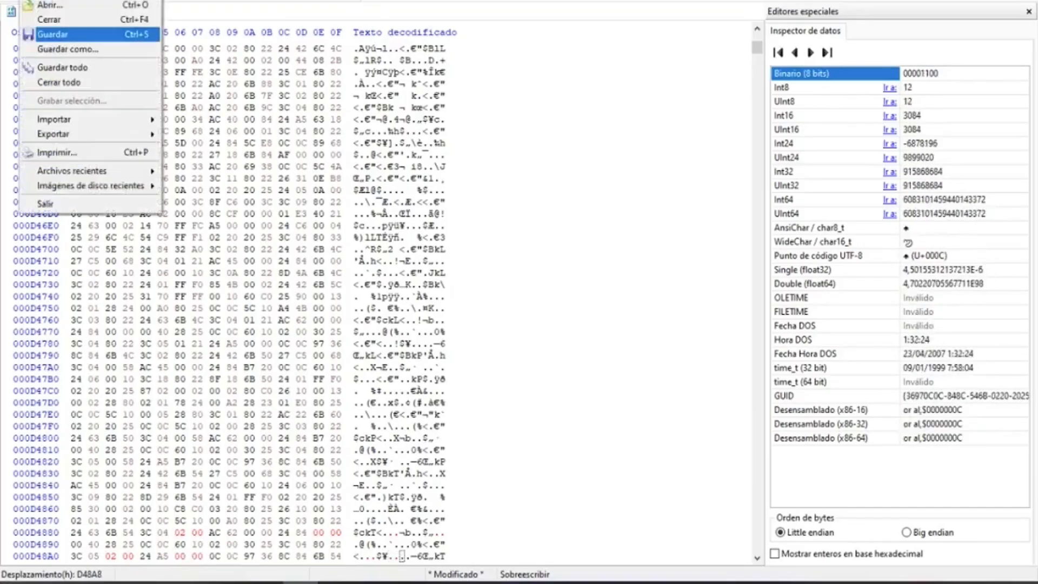
click(53, 34)
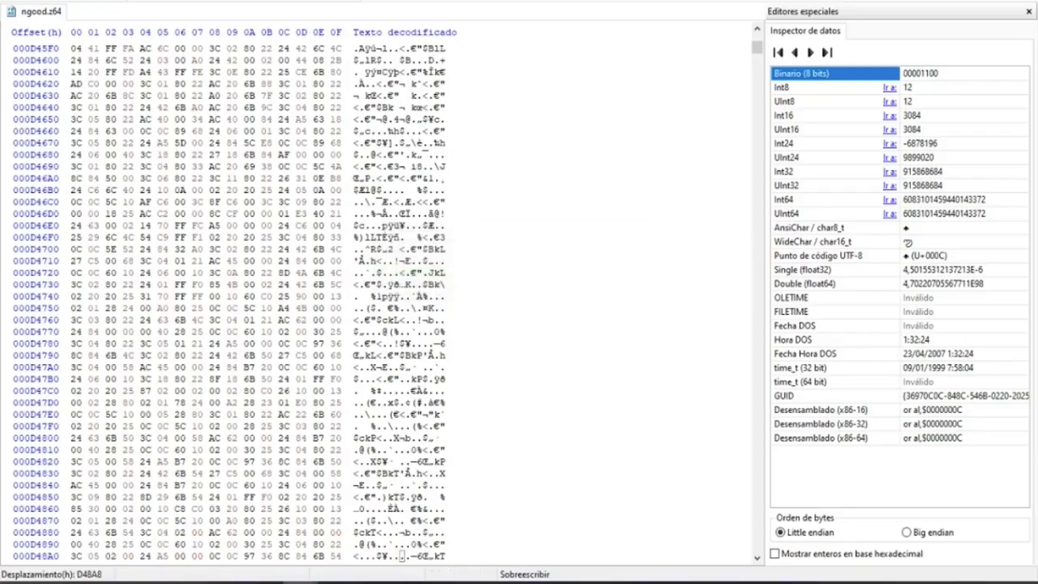
Select the block of bytes from hex offset 593560 to 7B085F.
click(71, 0)
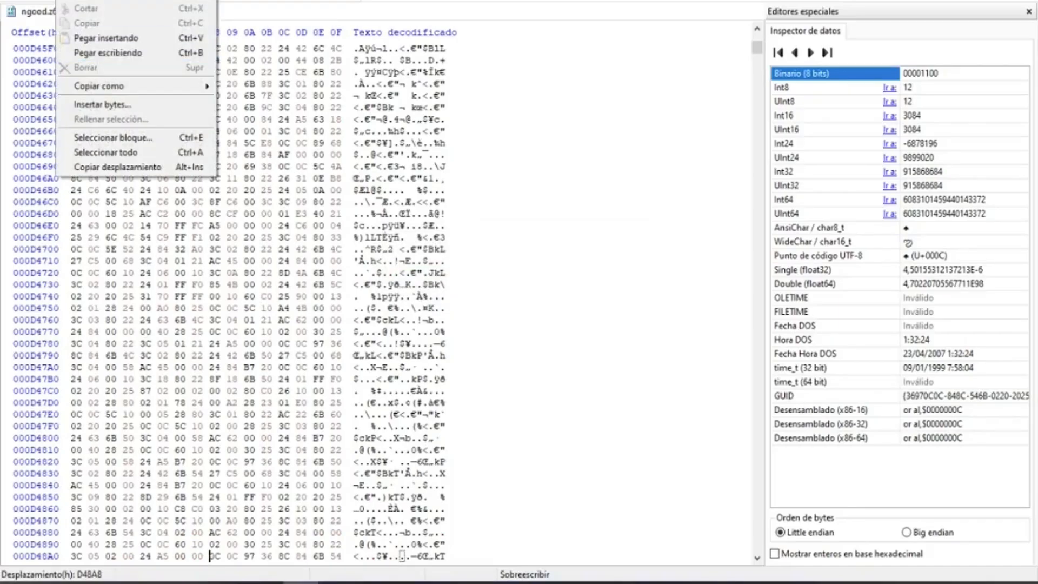
click(112, 137)
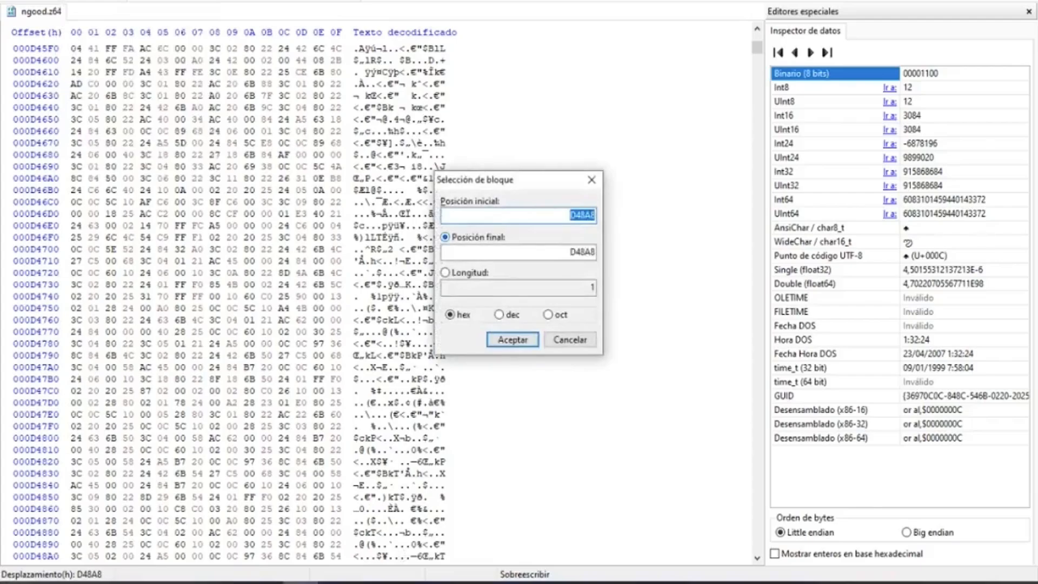
text(593560)
key(Tab)
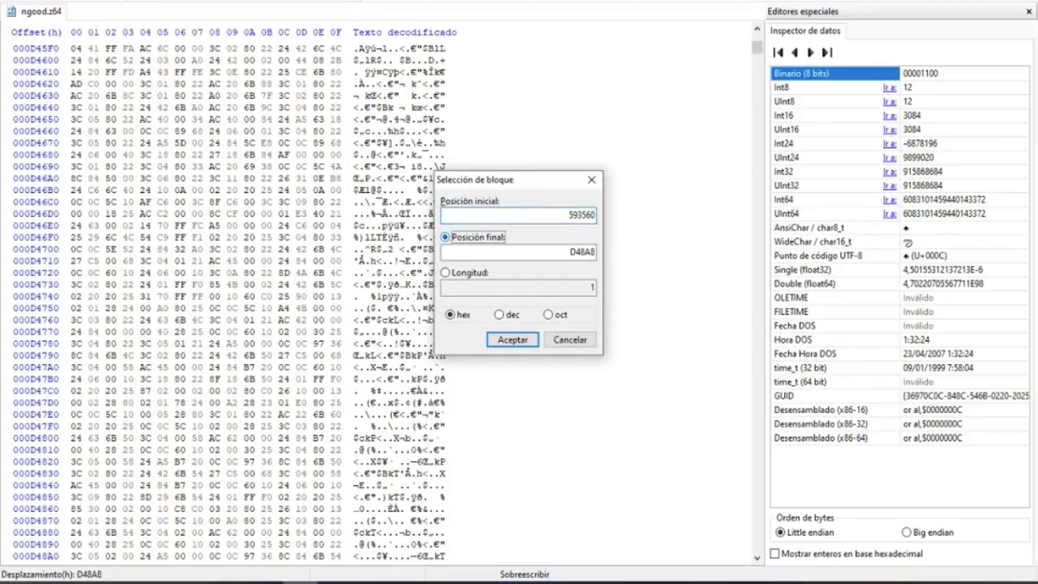
key(Tab)
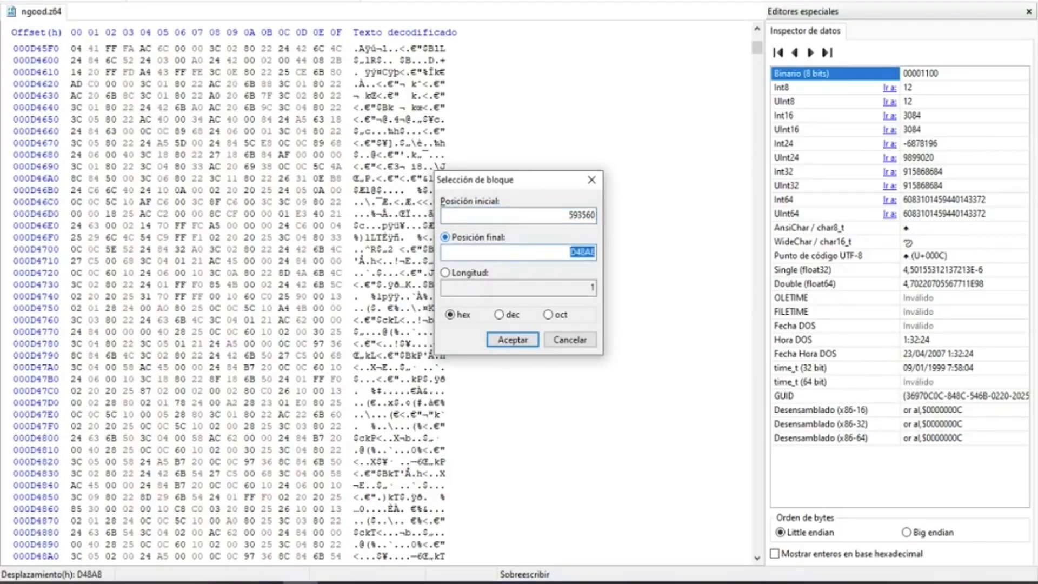
text(7B085F)
key(Return)
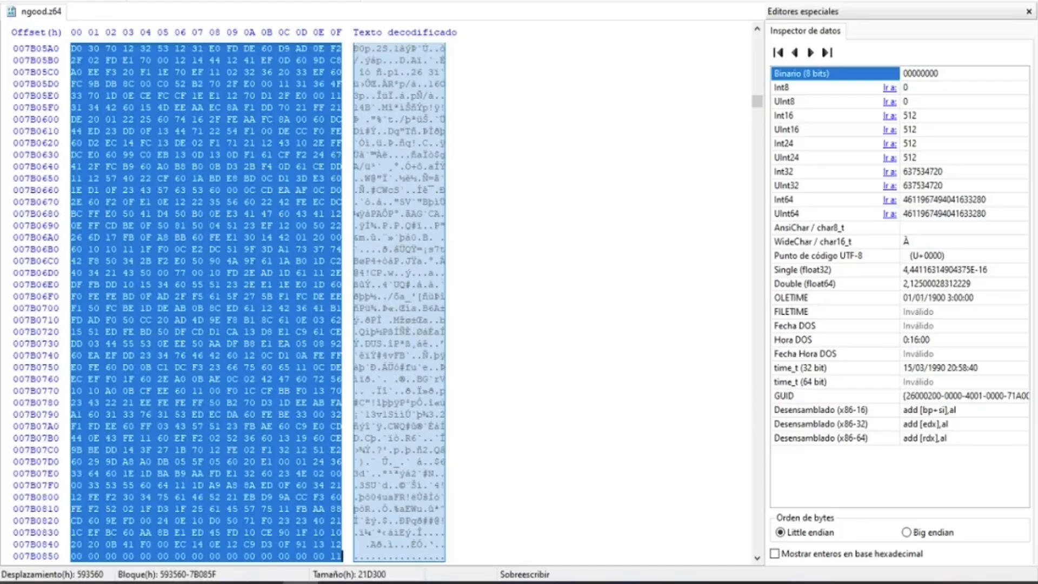
Copy the selected block to hex offset 02000000 and save the ROM.
click(67, 0)
mouse_move(105, 1)
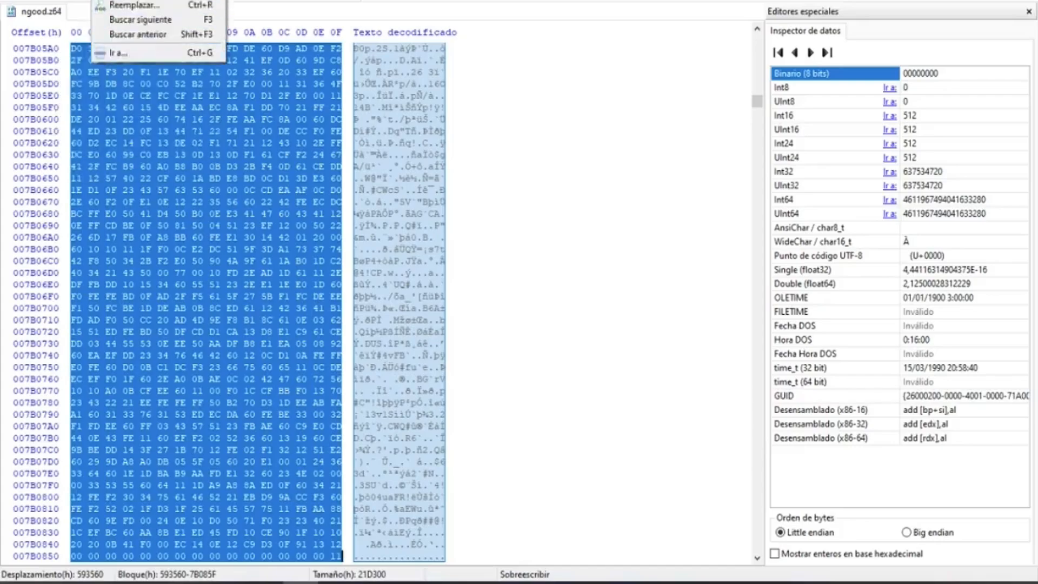
click(124, 53)
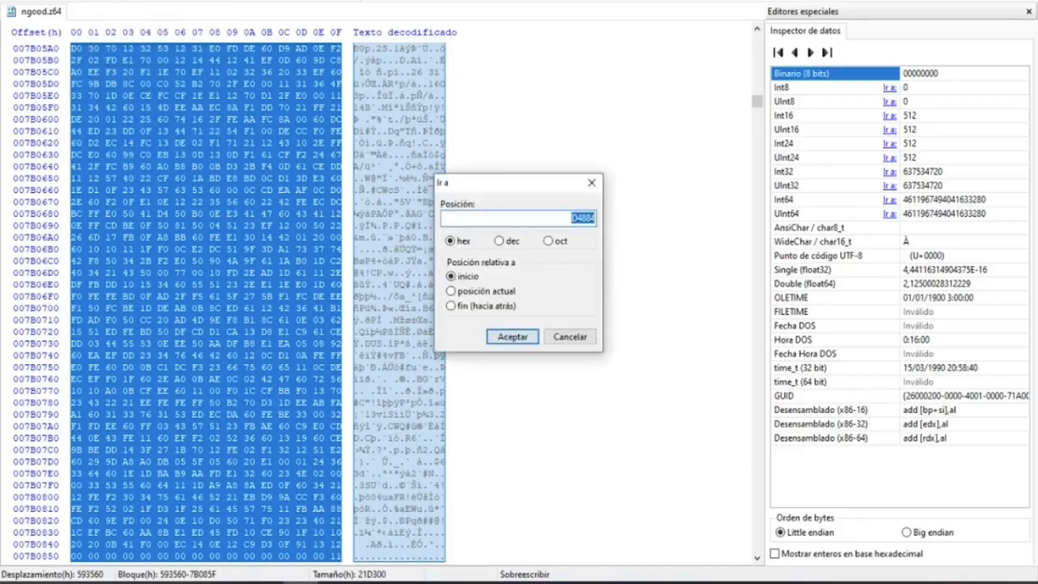
text(02000000)
key(Return)
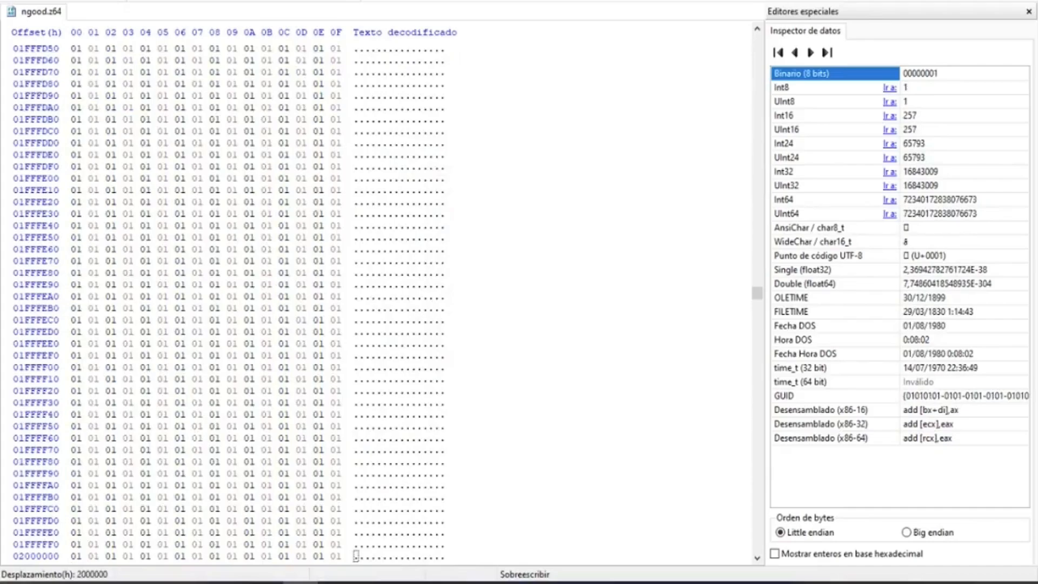
key(ctrl+v)
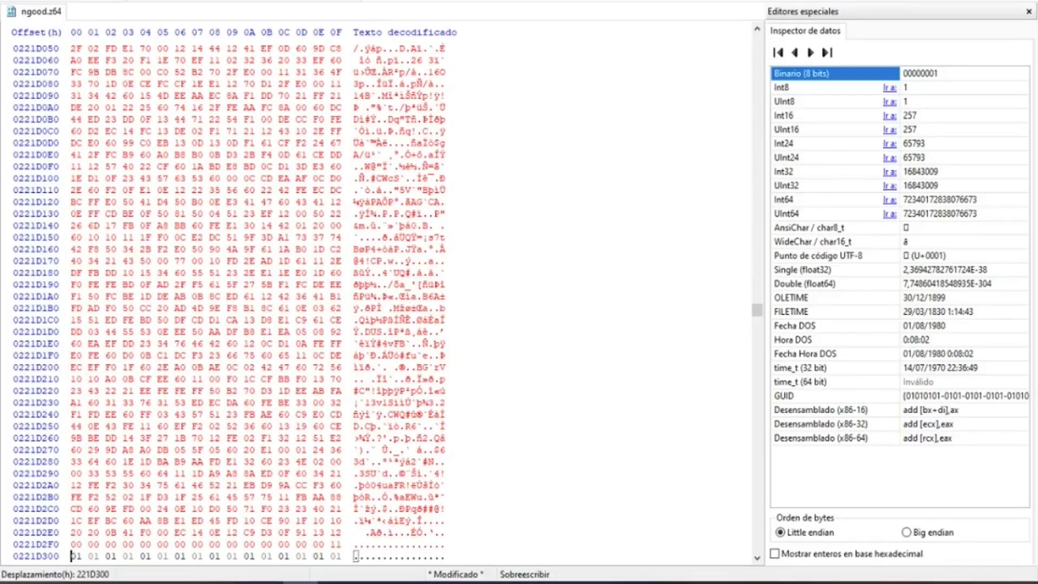
click(32, 0)
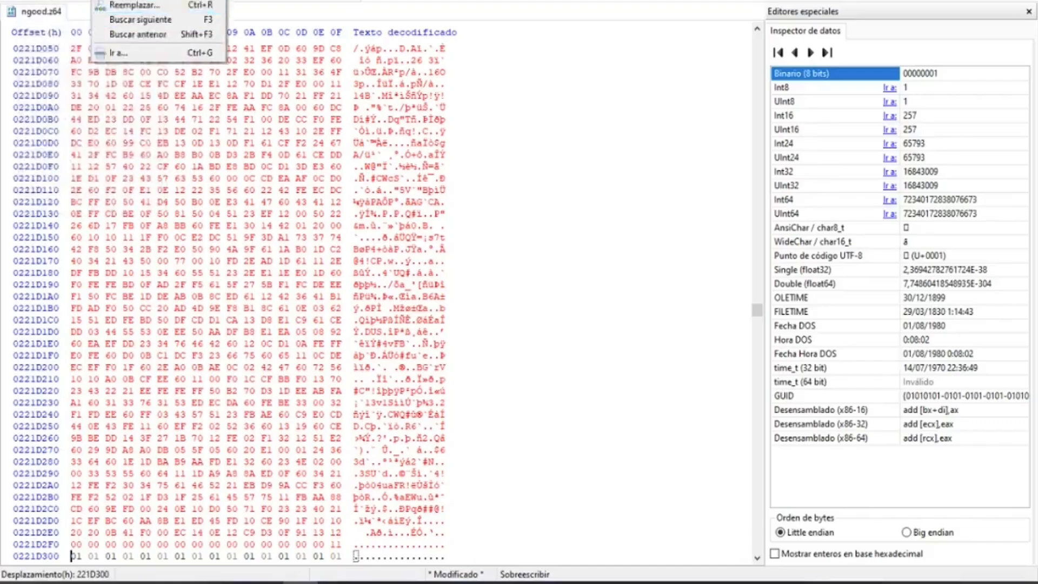
key(ctrl+s)
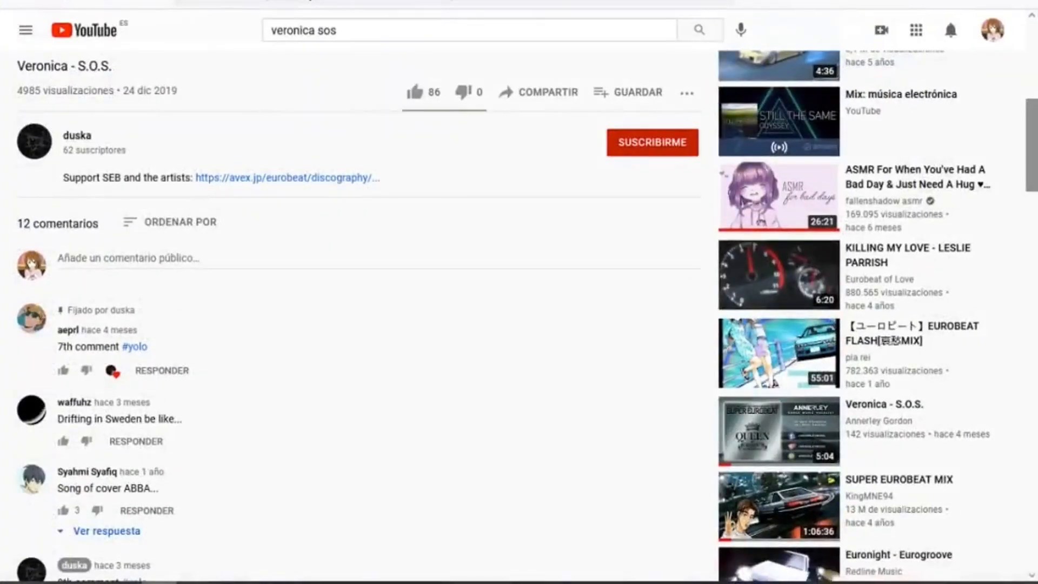
Look over the YouTube page of the song Veronica - S.O.S., including its title and player.
triple_click(64, 66)
click(64, 66)
scroll(357, 292, up, 4)
scroll(357, 292, down, 2)
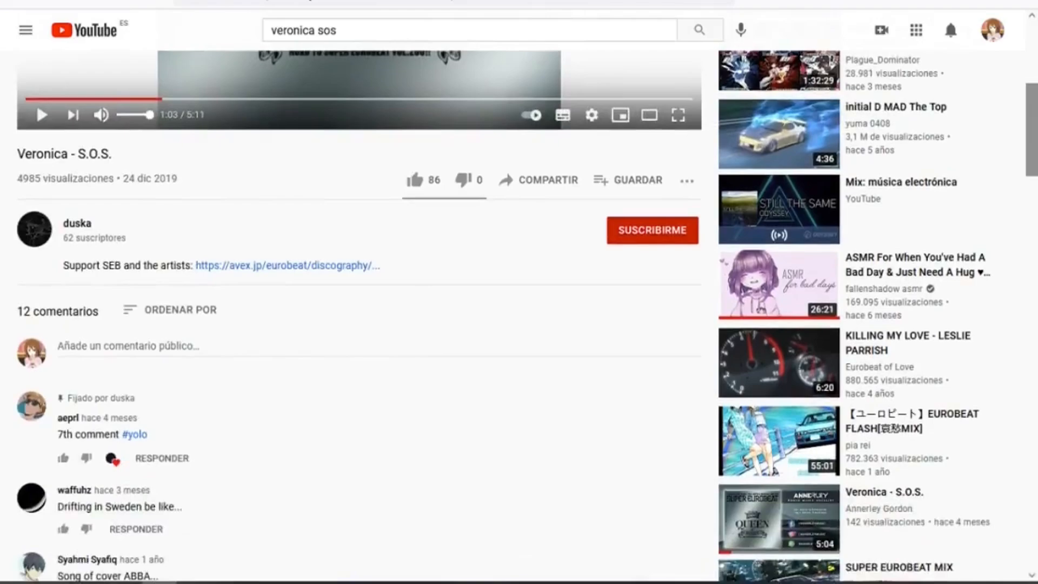
scroll(357, 292, down, 2)
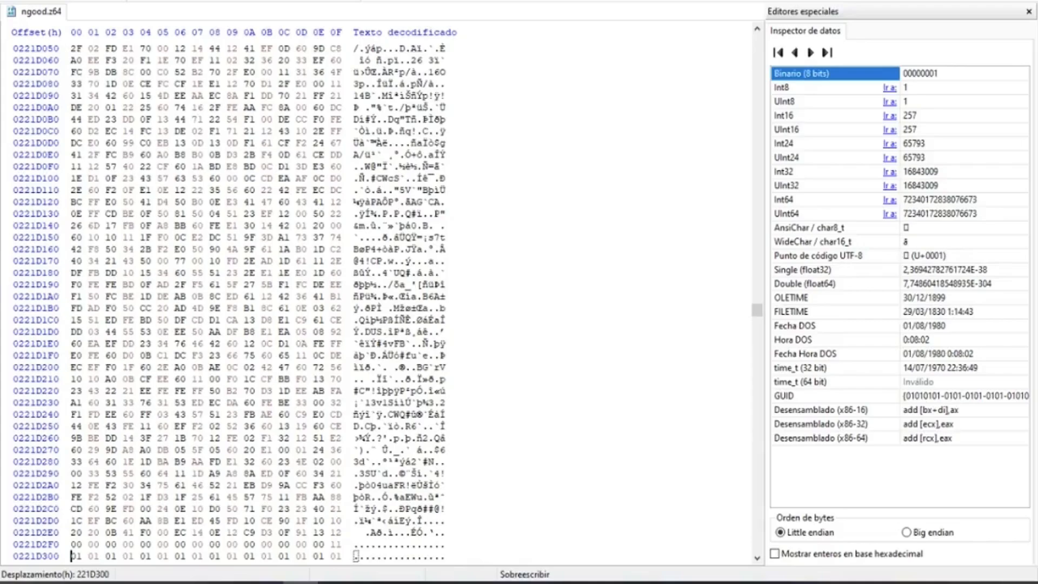
Switch to Audacity and select the entire nogood stereo track.
click(372, 582)
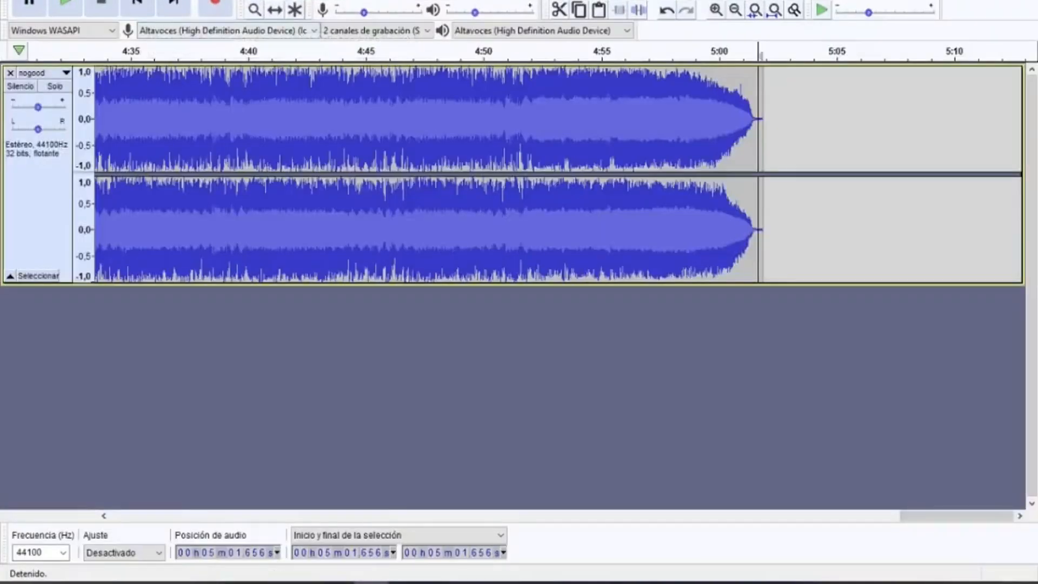
click(194, 582)
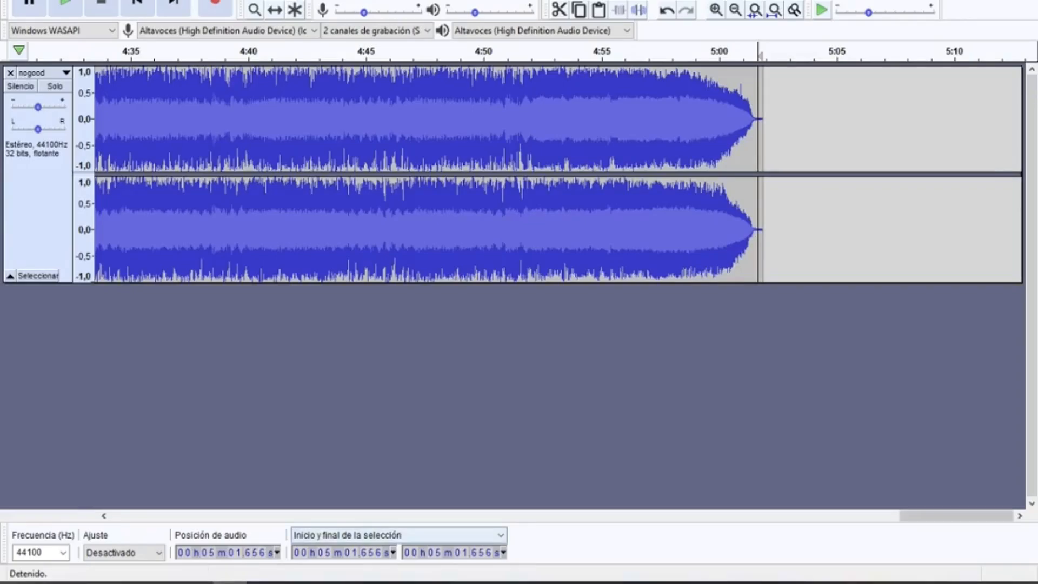
mouse_move(955, 516)
mouse_down()
mouse_move(168, 515)
mouse_move(957, 516)
mouse_up()
key(ctrl+a)
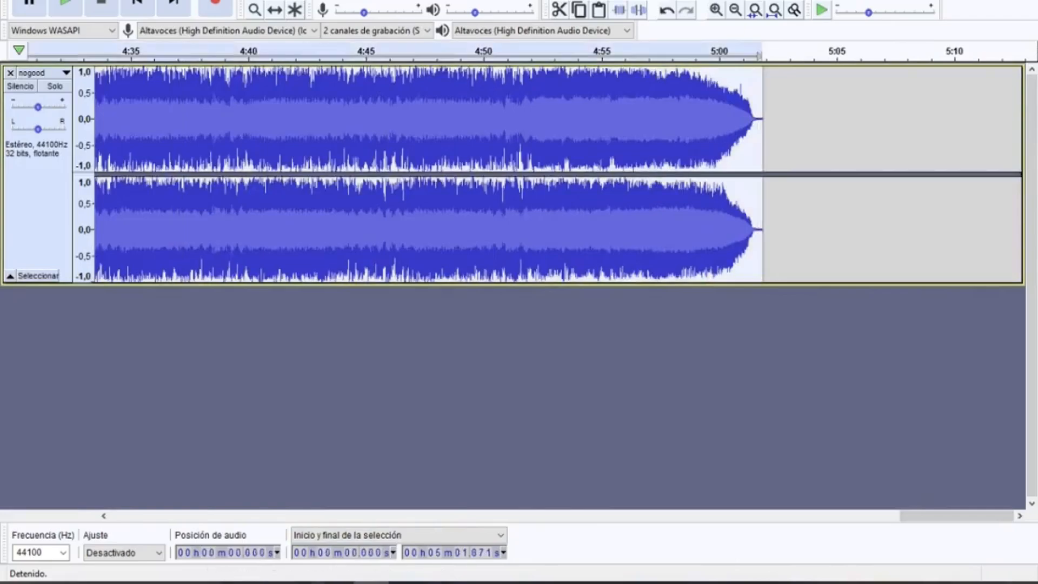
Split the nogood stereo track into two mono tracks.
click(44, 72)
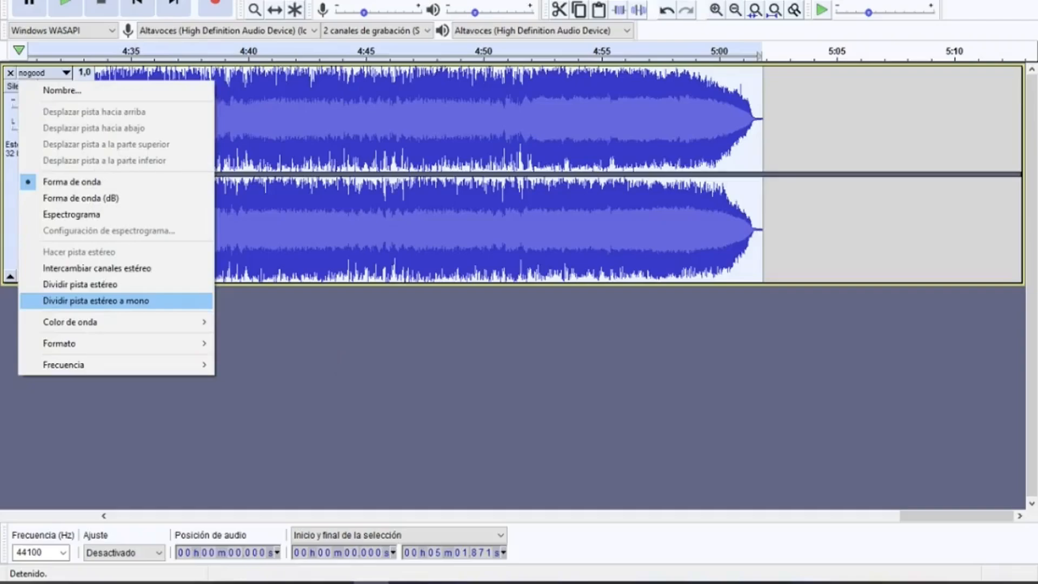
click(96, 301)
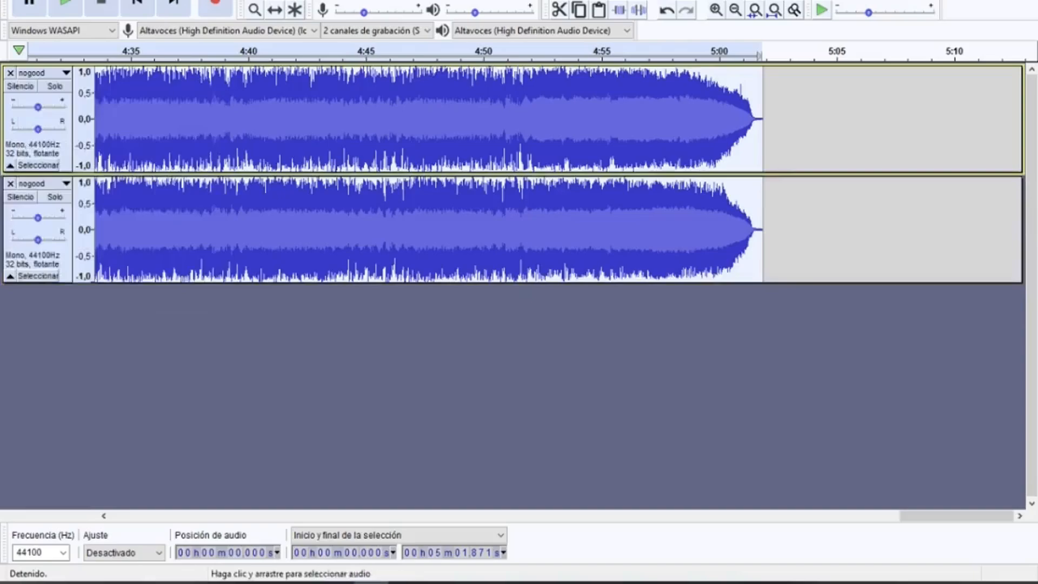
click(374, 229)
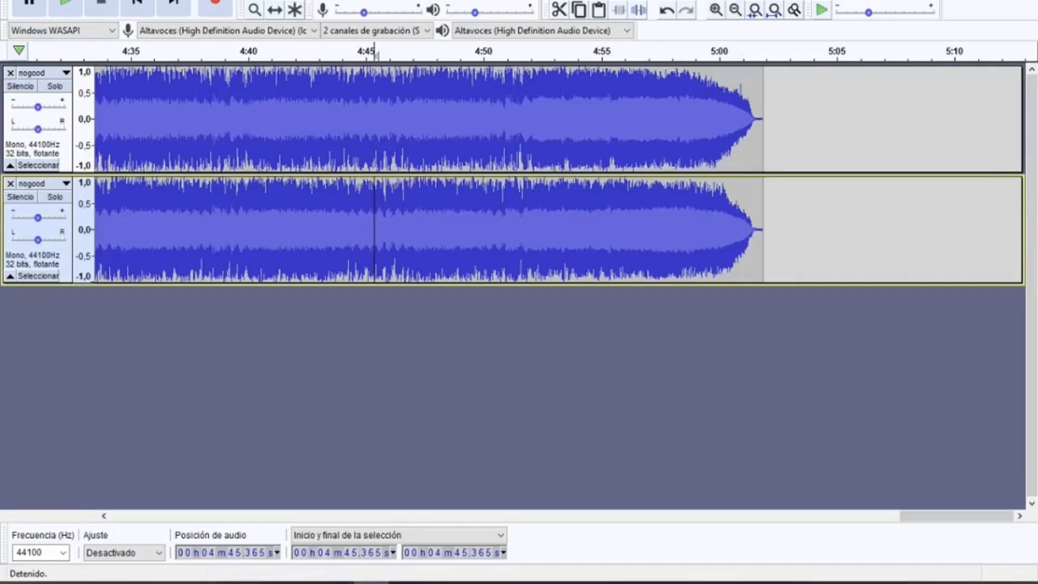
click(300, 0)
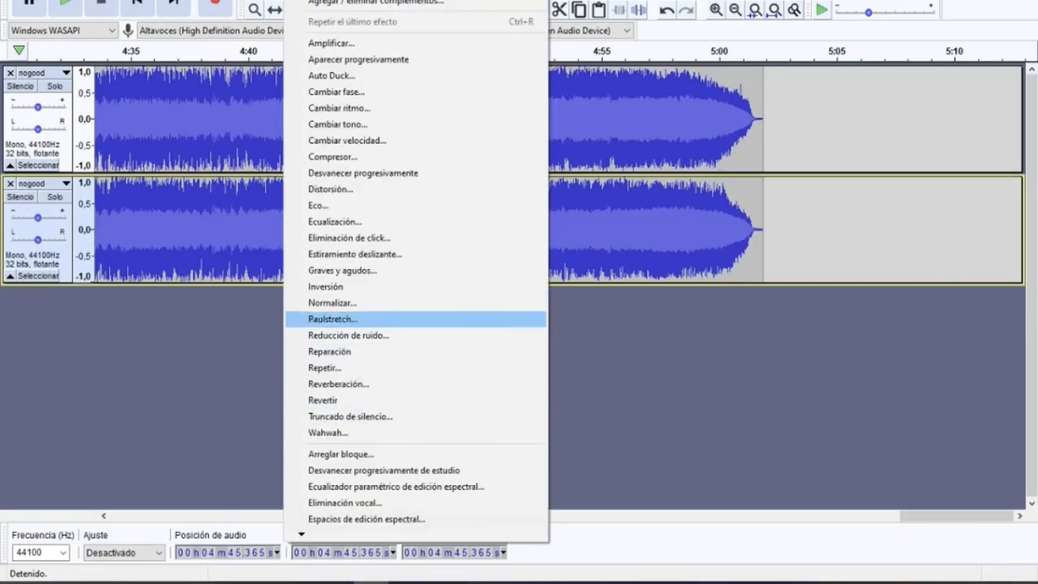
click(332, 303)
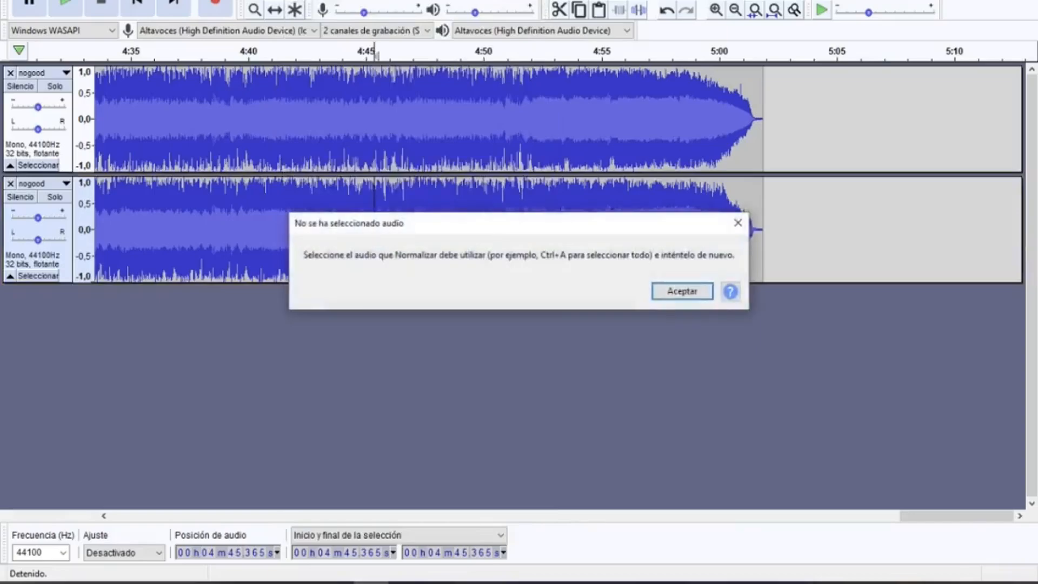
click(678, 290)
Select the whole upper mono track and normalize it to a peak amplitude of -5.0 dB with DC offset removal.
double_click(514, 120)
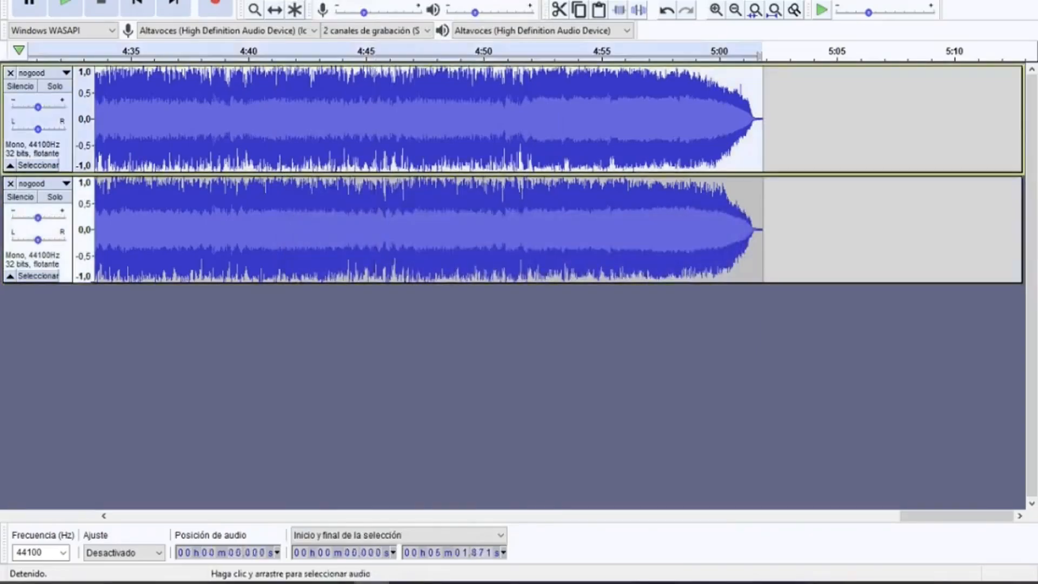
click(300, 0)
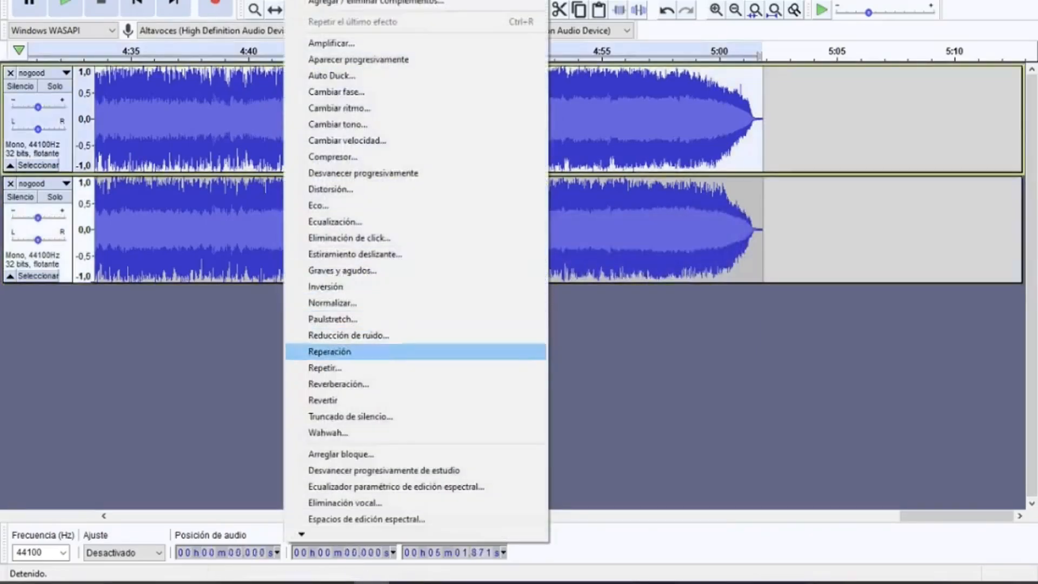
click(332, 304)
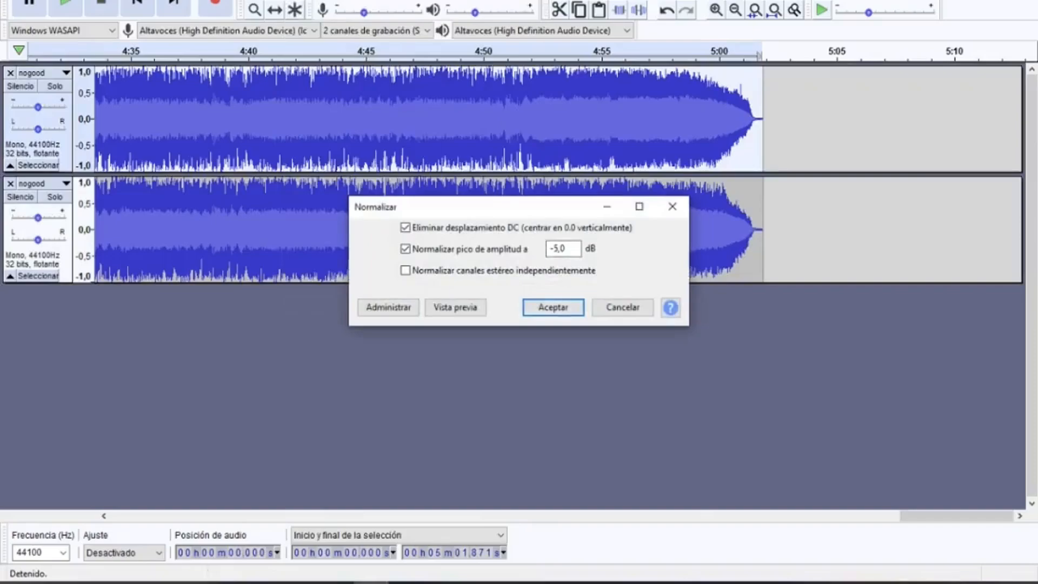
key(Return)
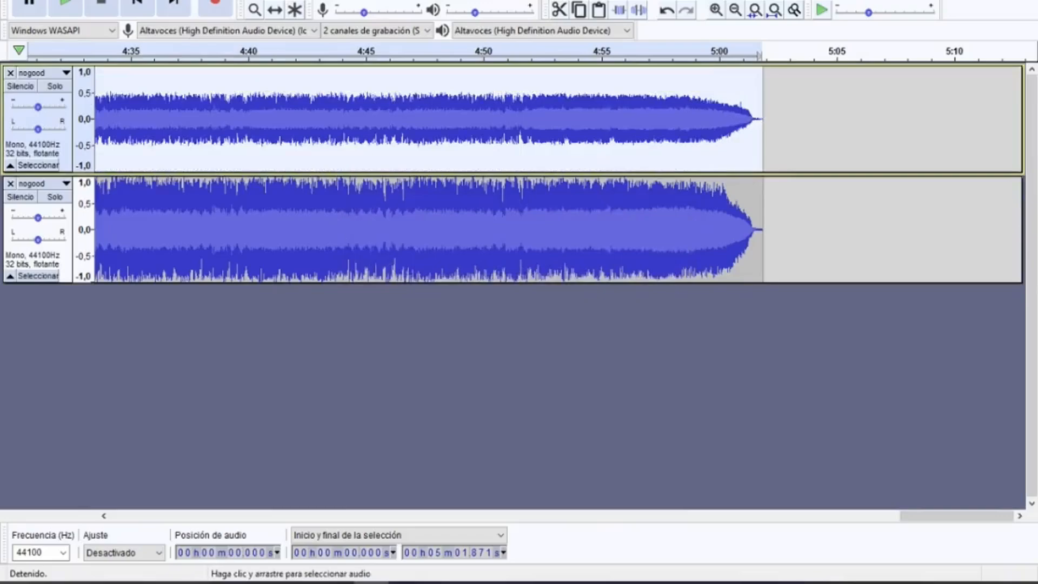
Select the whole lower mono track and apply the same Normalize effect to it.
double_click(225, 230)
click(298, 0)
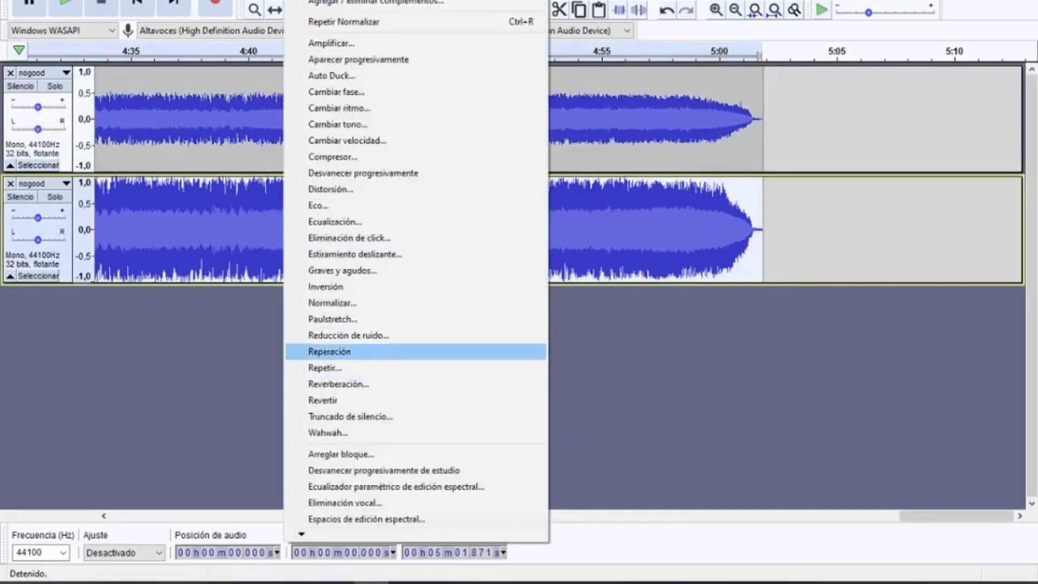
click(333, 303)
key(Return)
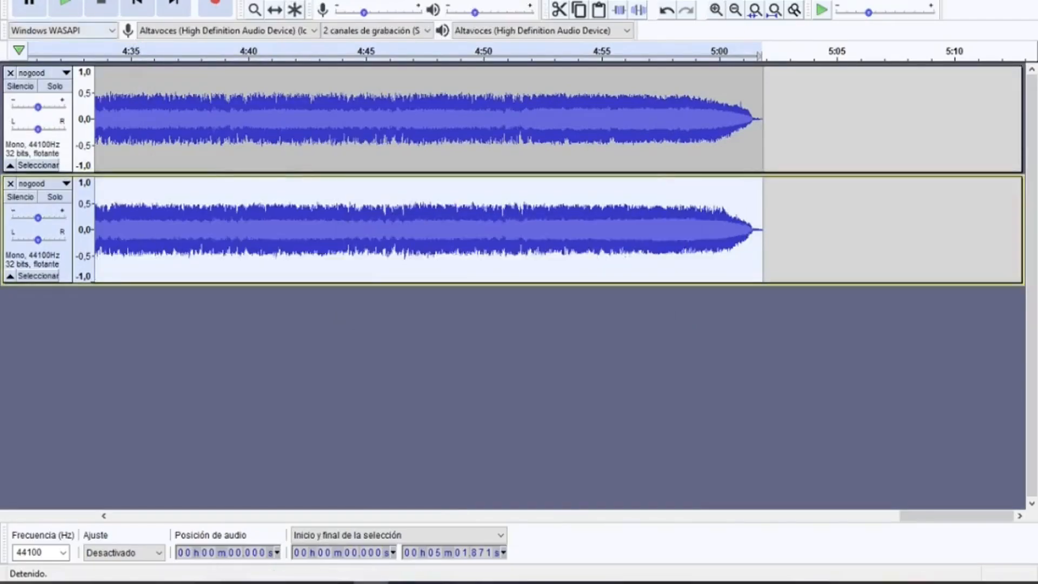
Export the tracks mixed to mono as nogood.wav in signed 16-bit PCM WAV format to the nogood2005 folder.
click(17, 0)
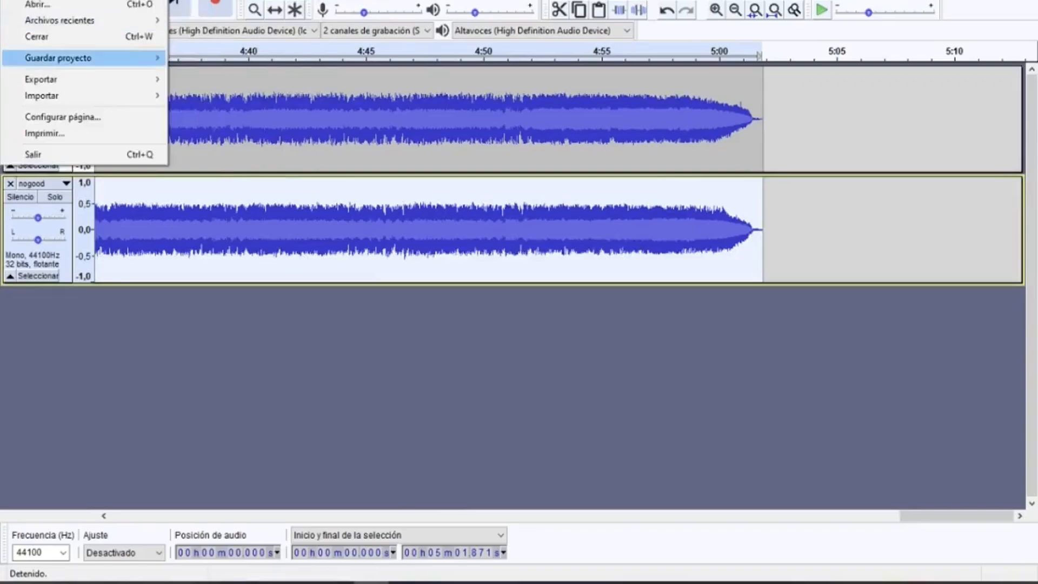
mouse_move(81, 80)
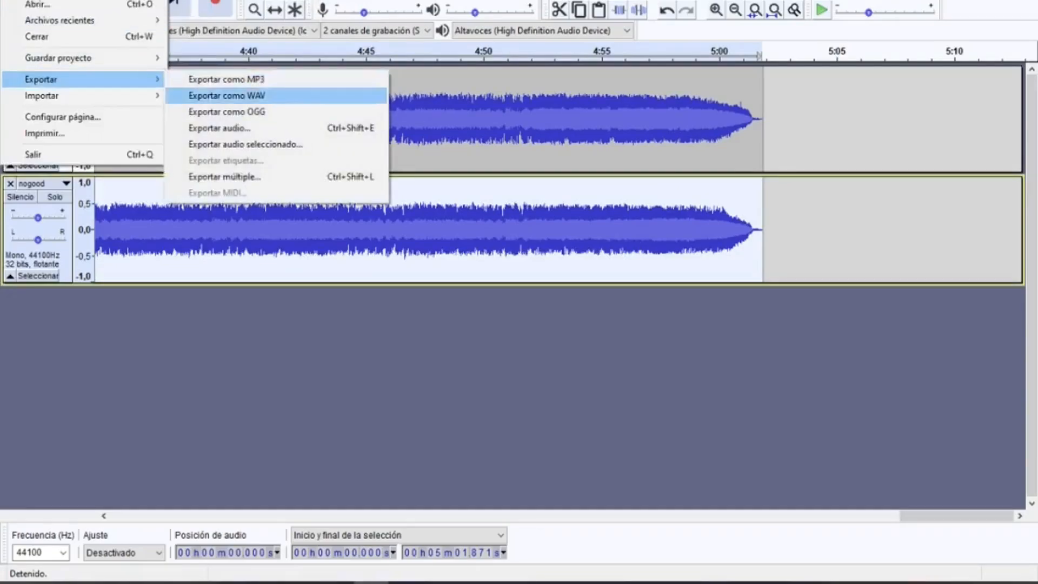
click(226, 96)
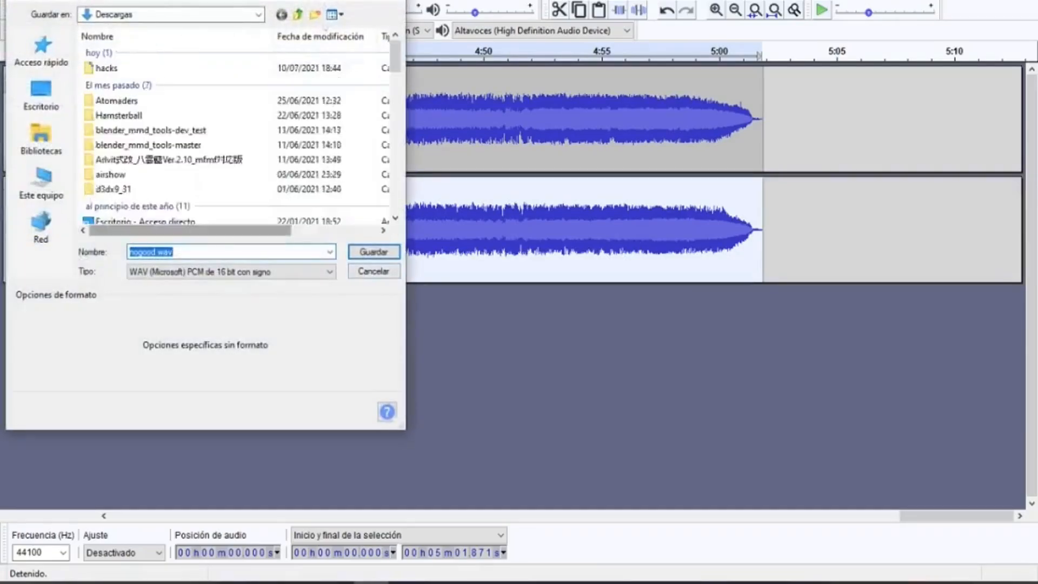
click(42, 52)
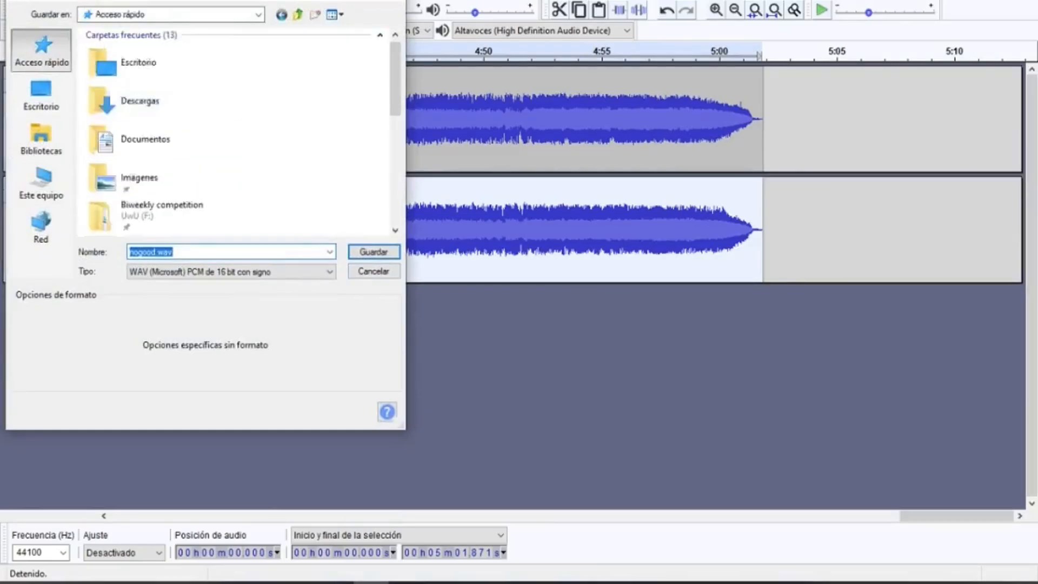
scroll(162, 138, down, 10)
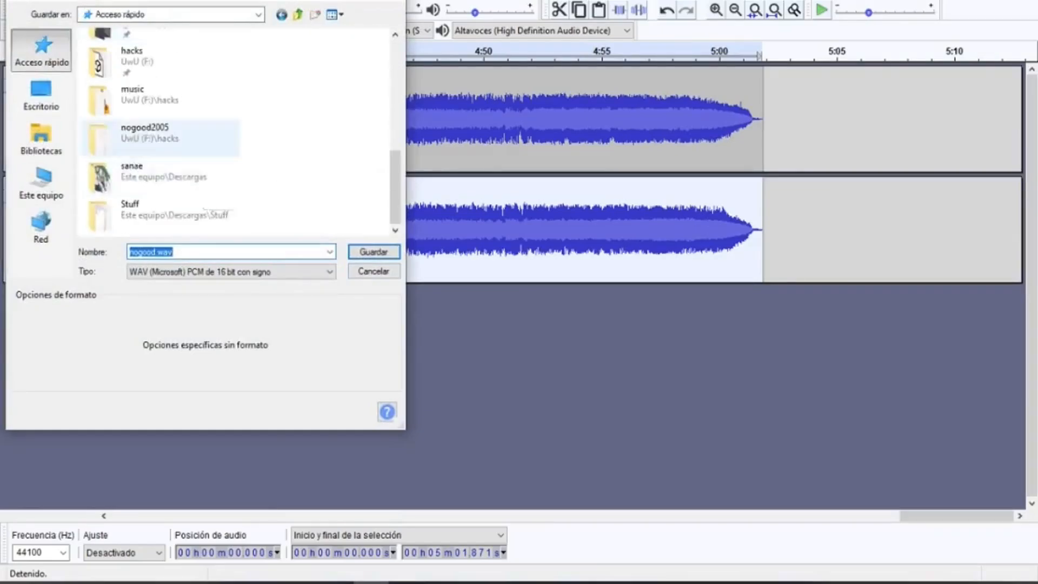
double_click(145, 133)
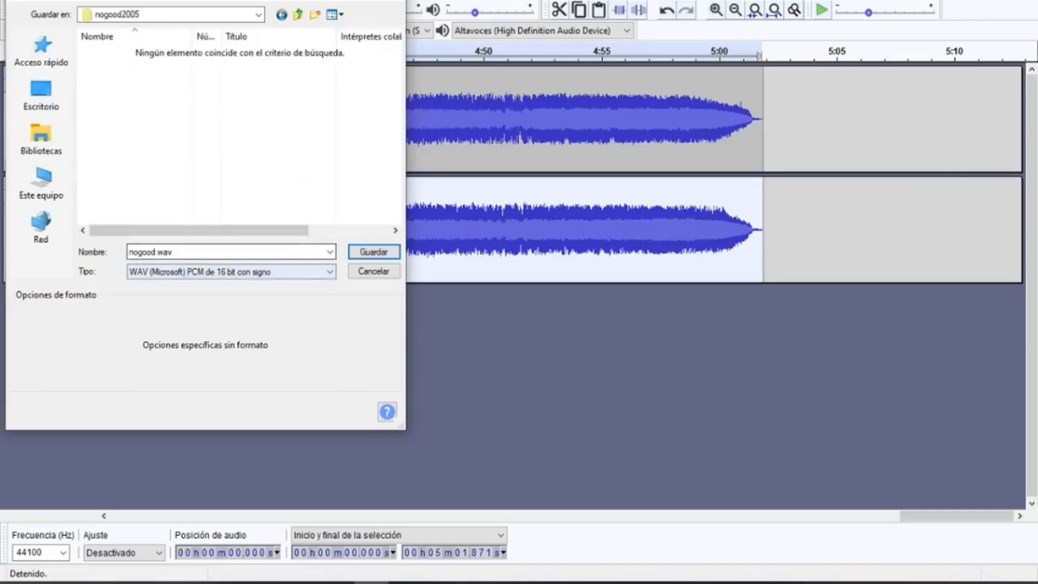
click(232, 272)
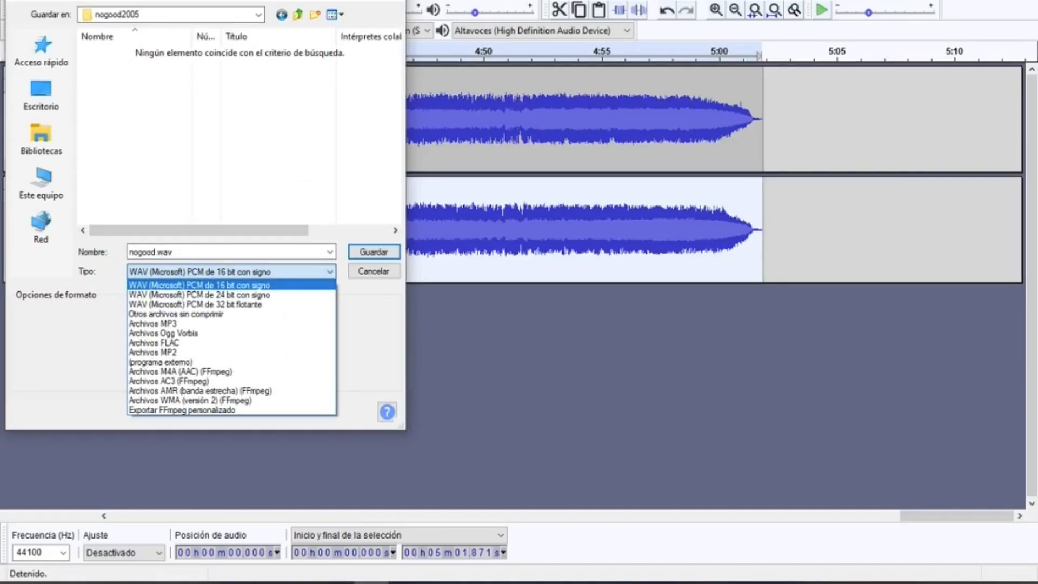
click(199, 285)
click(374, 252)
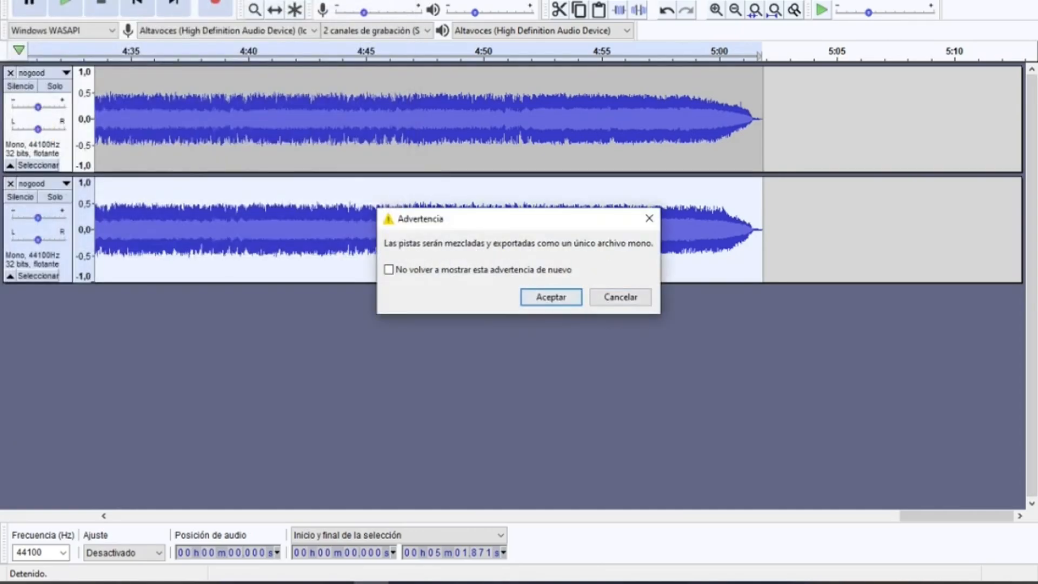
click(551, 297)
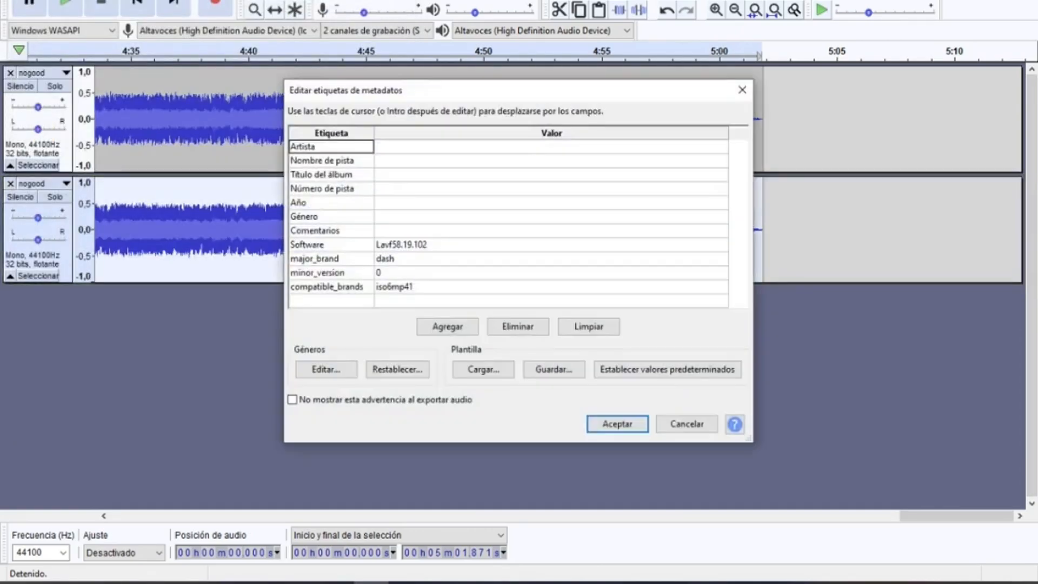
key(Return)
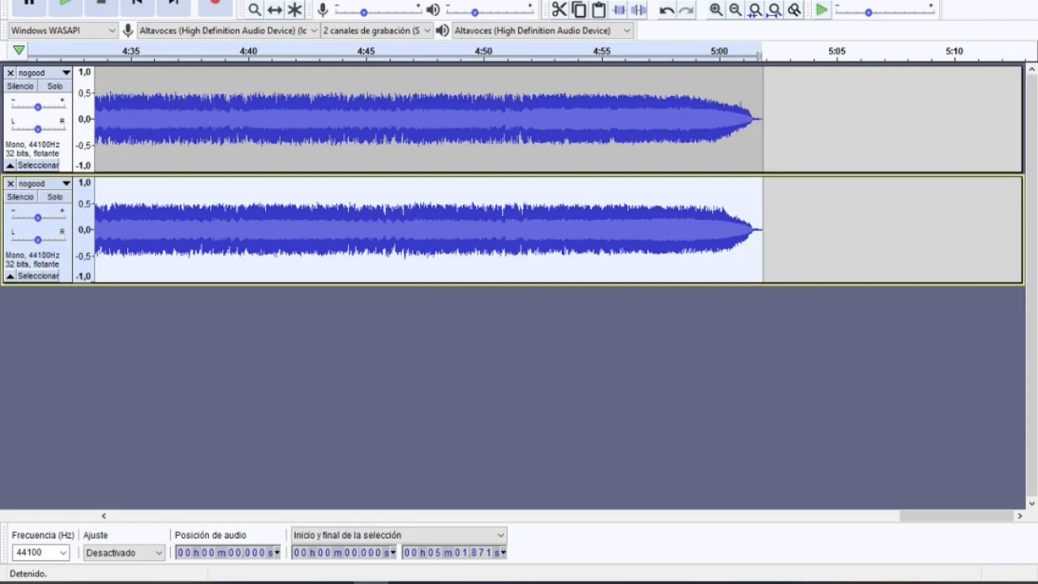
Switch to a new N64 Sound Tool window and open ngood.z64 as the known game Super Mario 64 (U).
click(194, 582)
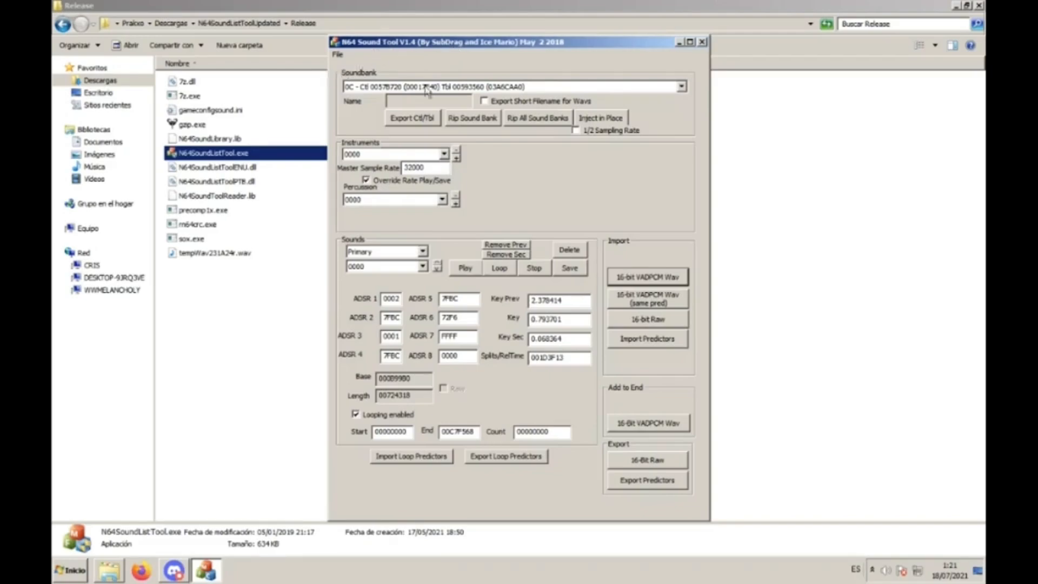
click(287, 277)
click(264, 158)
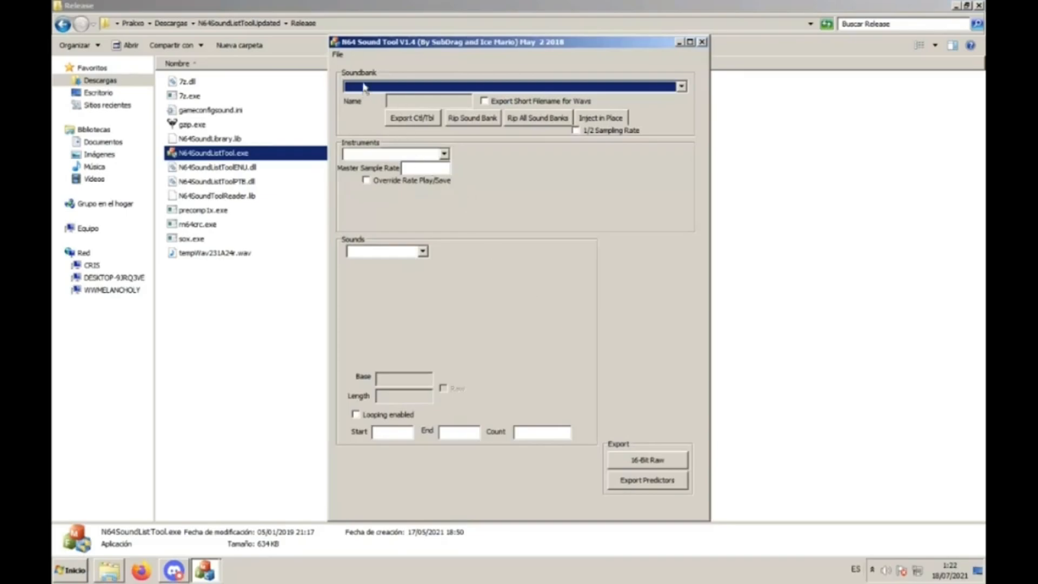
click(340, 56)
mouse_move(372, 68)
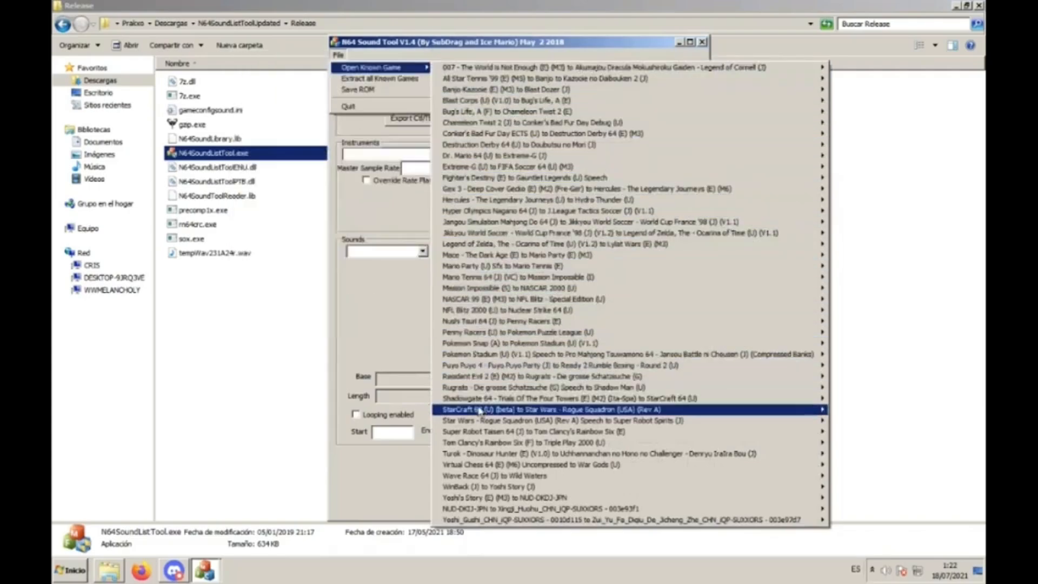
mouse_move(485, 422)
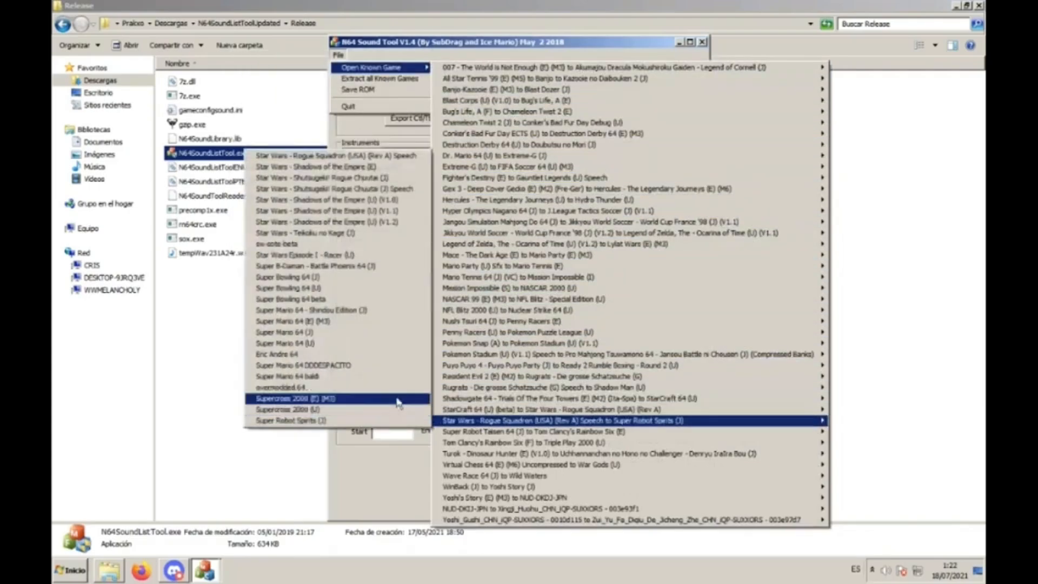
click(320, 344)
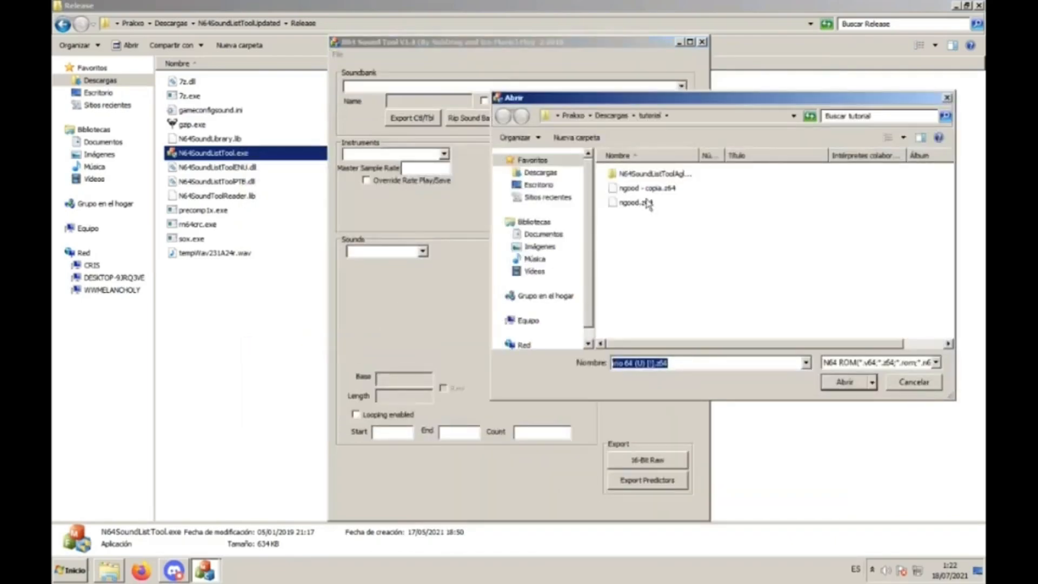
double_click(647, 203)
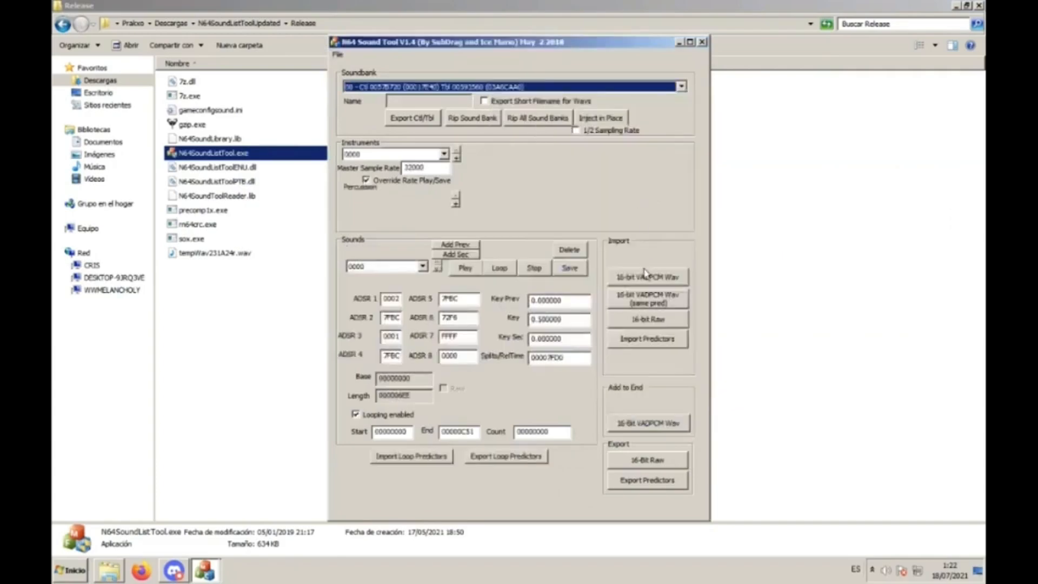
Bring up the 16-bit VADPCM WAV import, cancel it, and close this sound tool window.
click(647, 274)
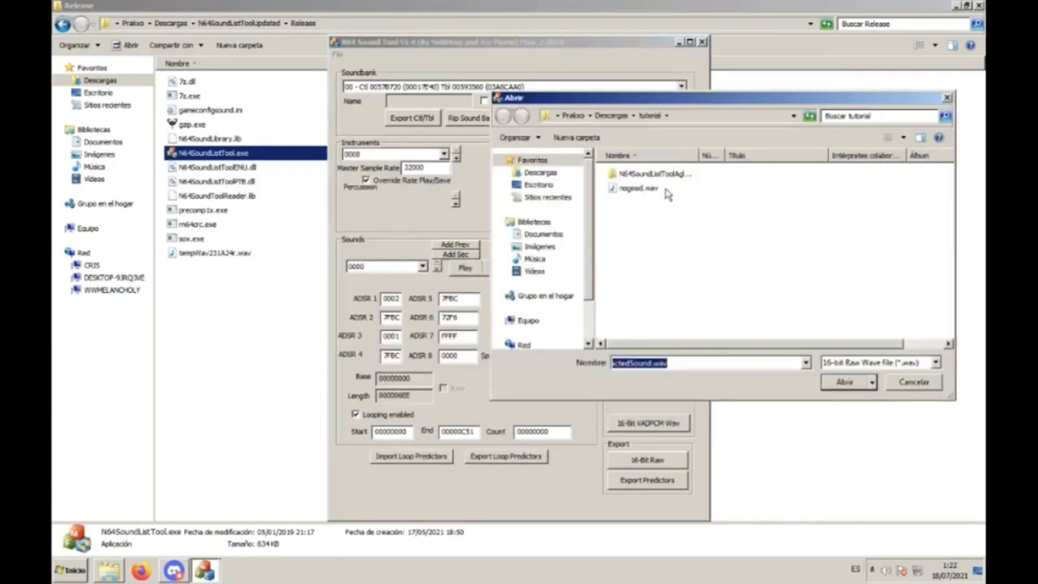
click(947, 98)
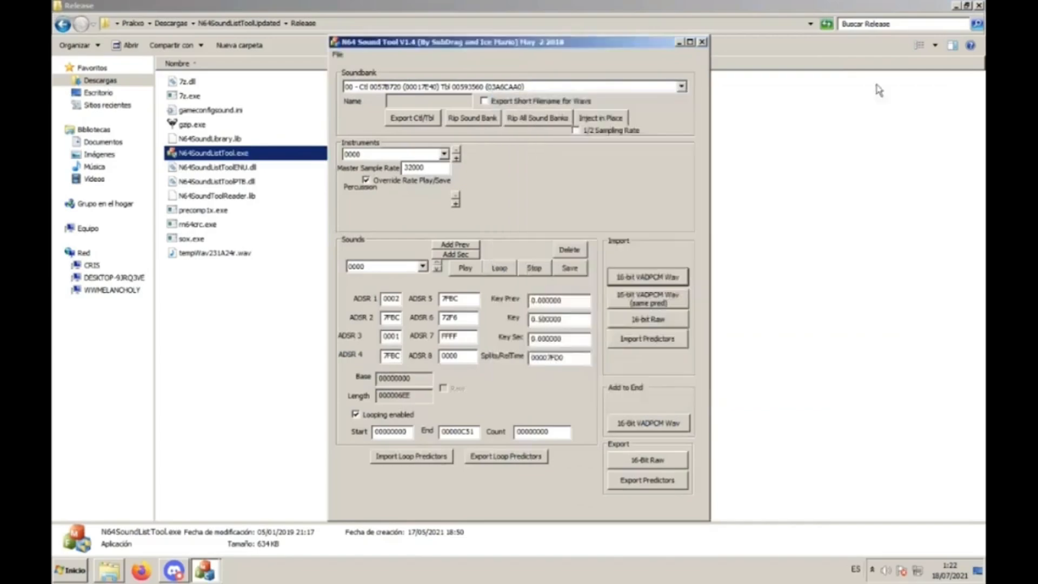
click(702, 41)
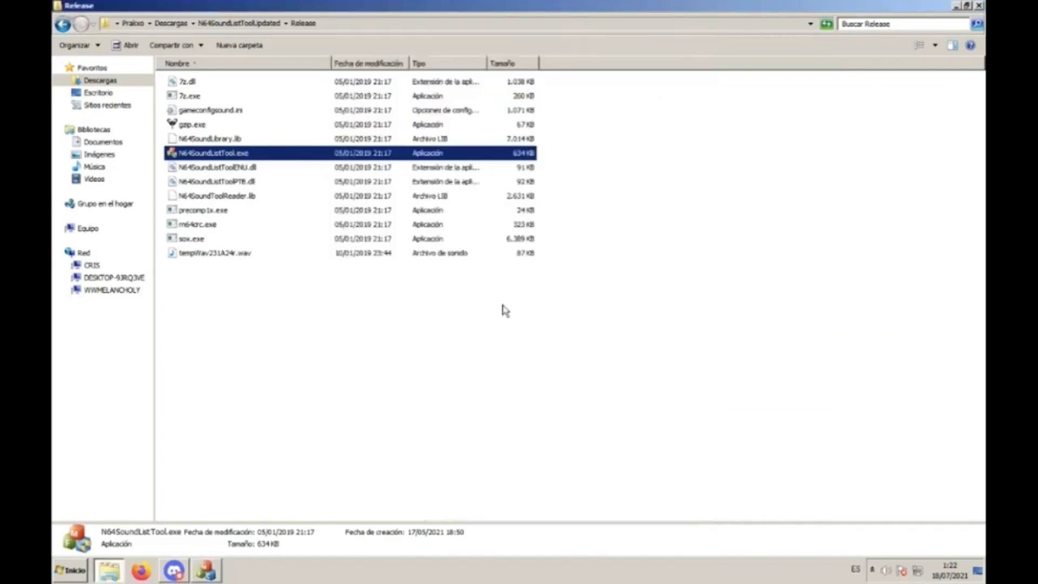
key(Return)
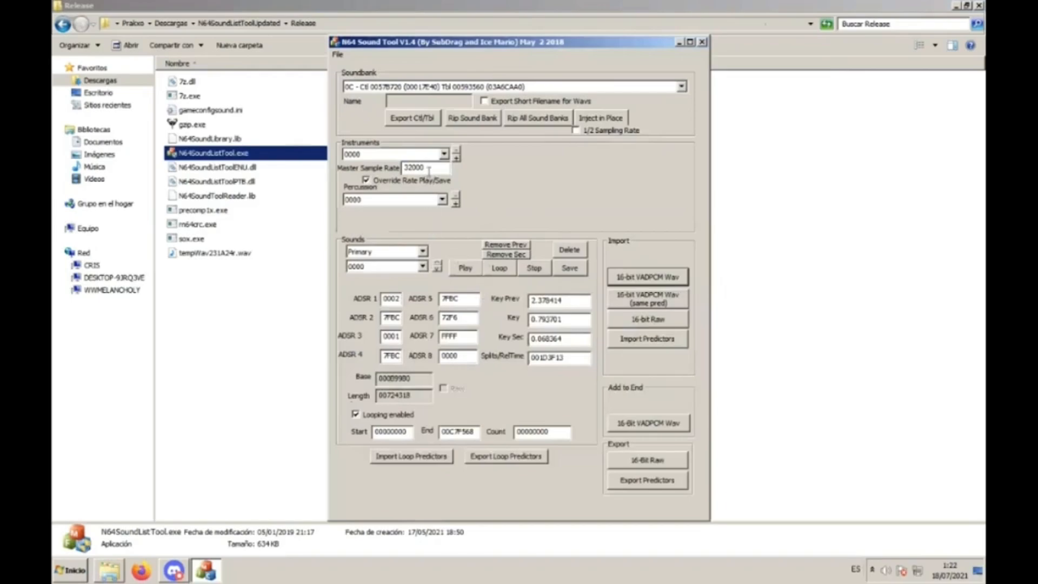
Set the master sample rate of the 0C soundbank to 44000.
drag(428, 169, 362, 174)
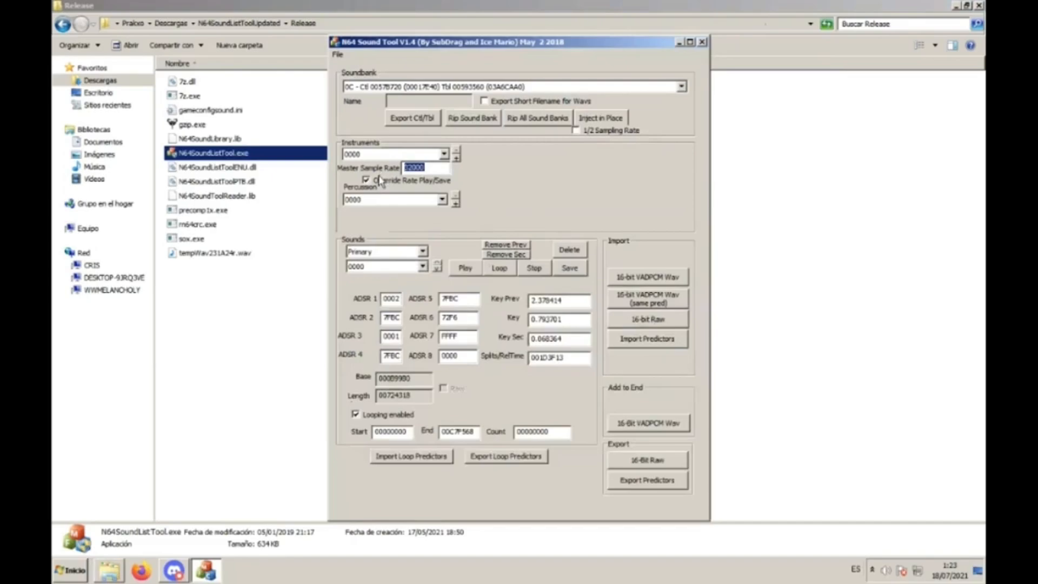
text(44000)
Set the Key value of primary sound 0000 to 1.375.
drag(567, 315, 514, 322)
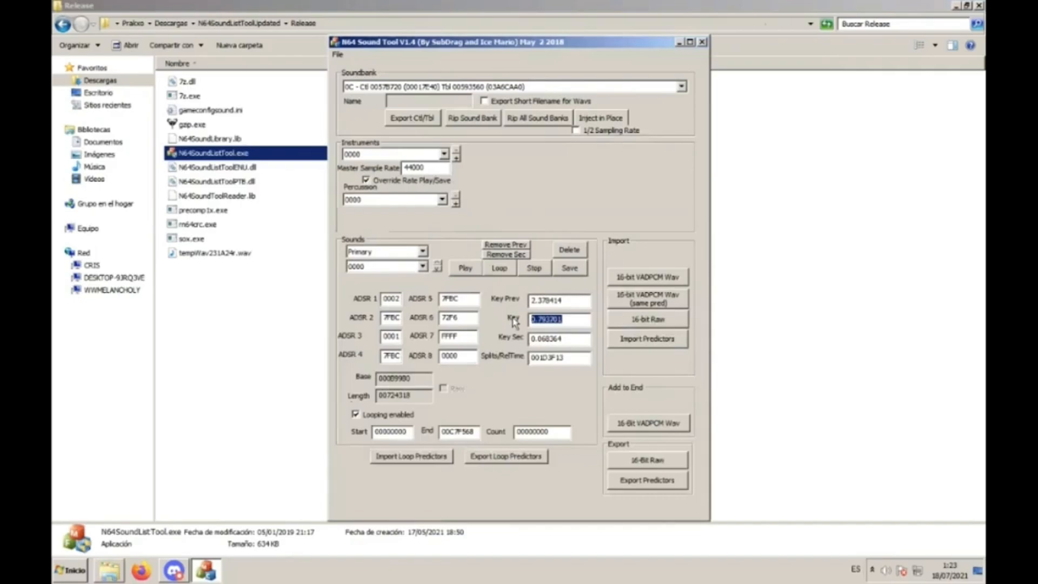
text(1.375)
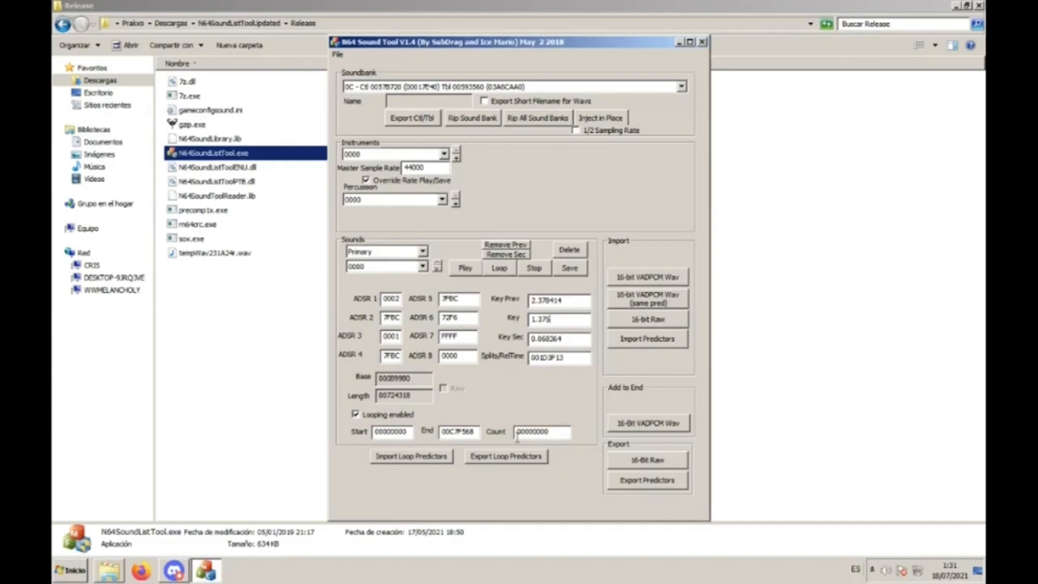
Set the sound's loop end to 0150F314 and inject the soundbank in place.
double_click(474, 432)
key(BackSpace)
text(0150f314)
key(Left)
key(Left)
key(Left)
key(BackSpace)
text(F)
click(597, 119)
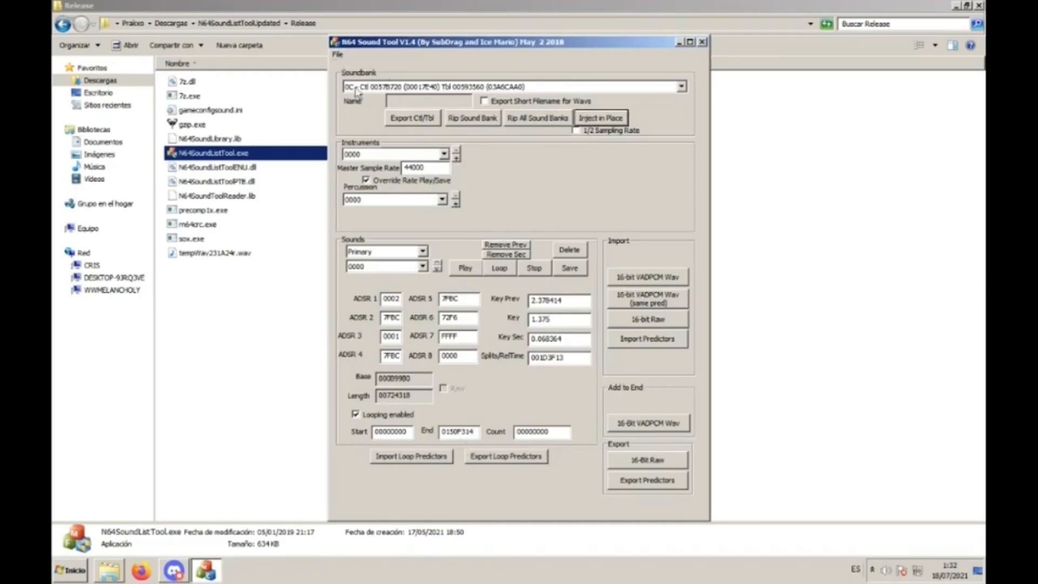
Save the modified ROM over the existing ngood.z64 in the tutorial folder.
click(338, 55)
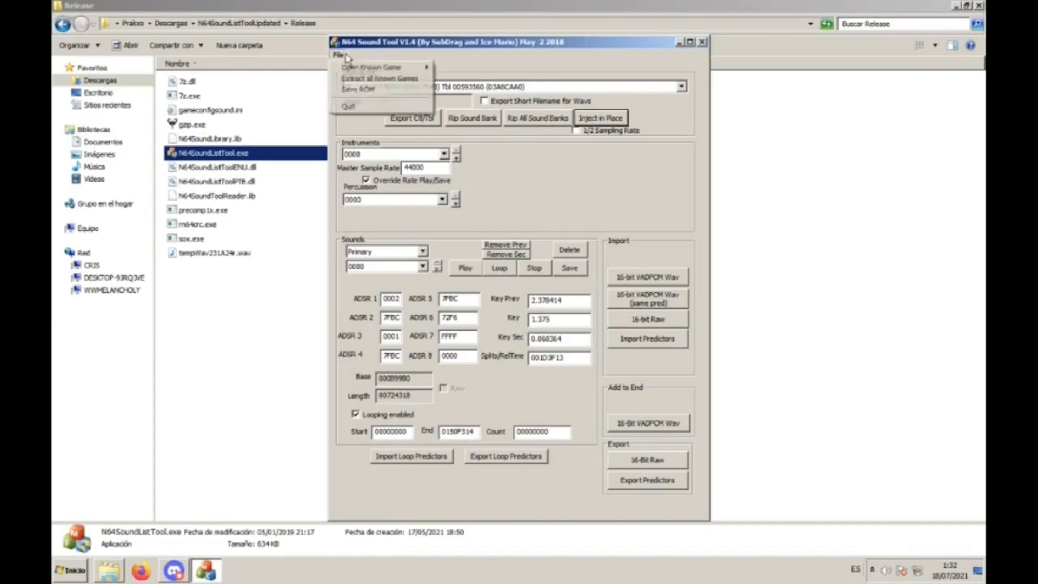
click(364, 91)
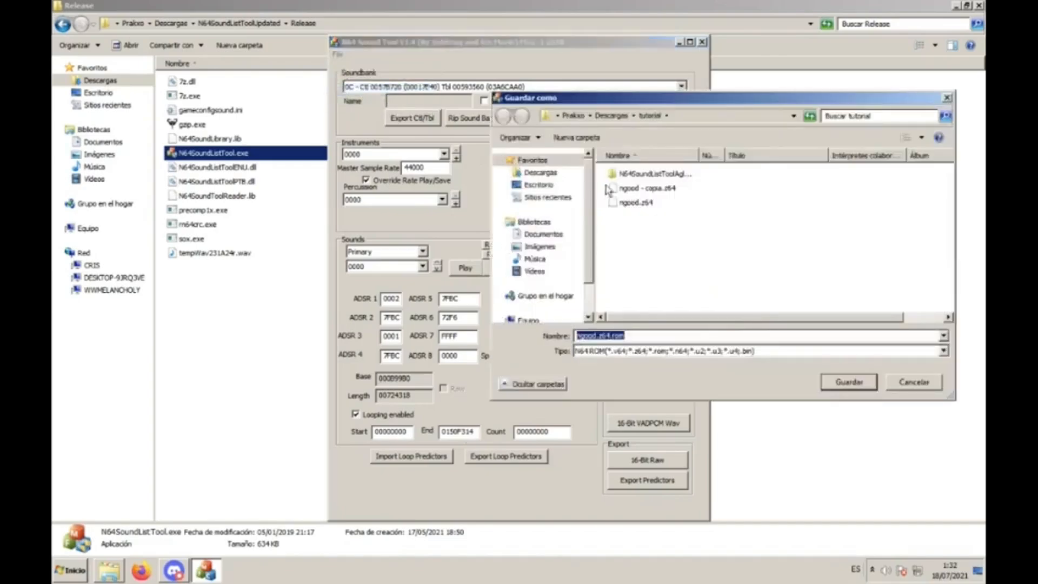
click(636, 203)
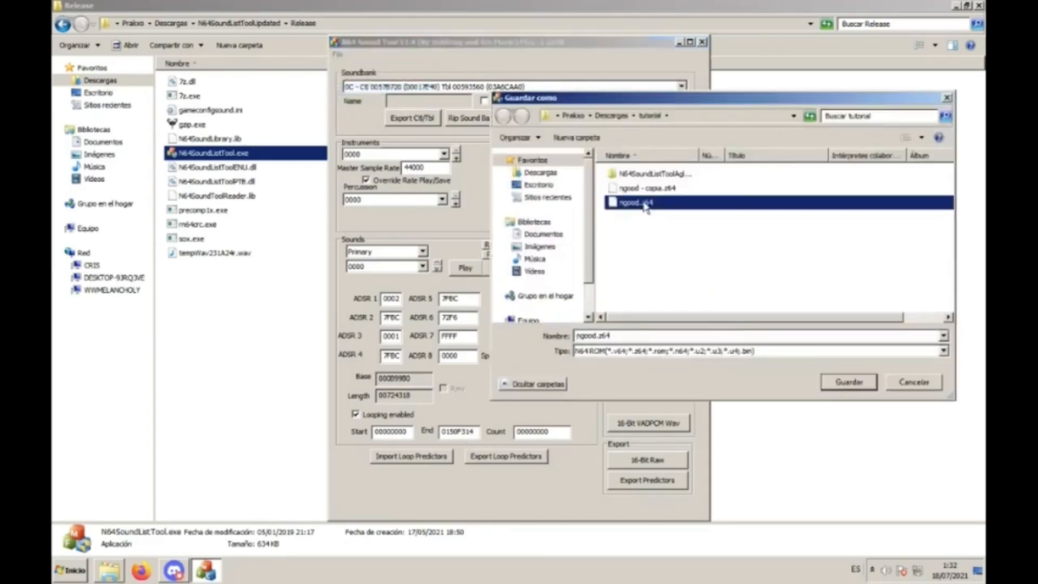
double_click(645, 207)
click(569, 291)
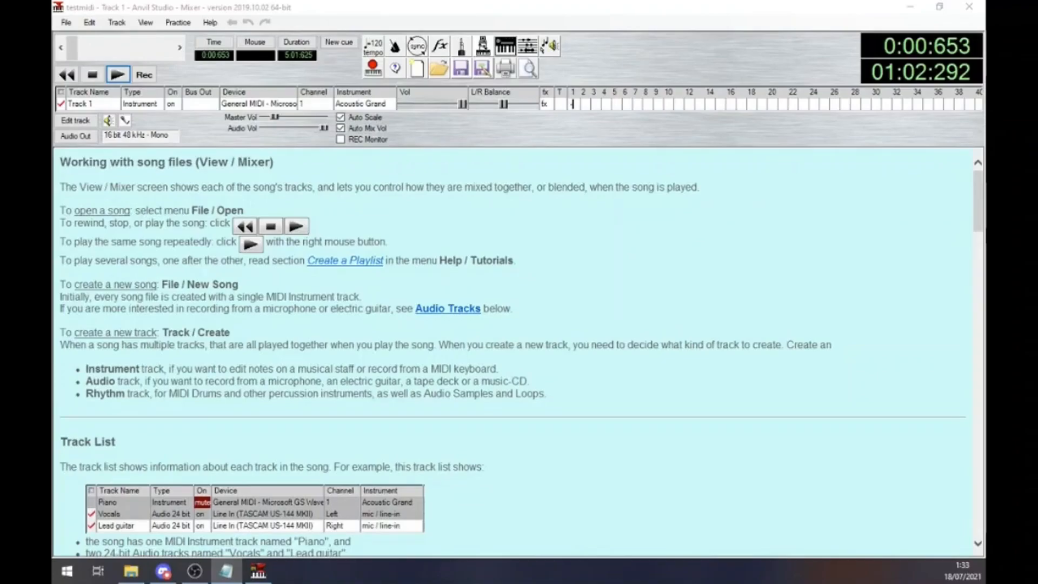
In Anvil Studio, inspect where Track 1's sustained middle C5 note ends in the piano roll editor, and return to the mixer.
key(alt+Tab)
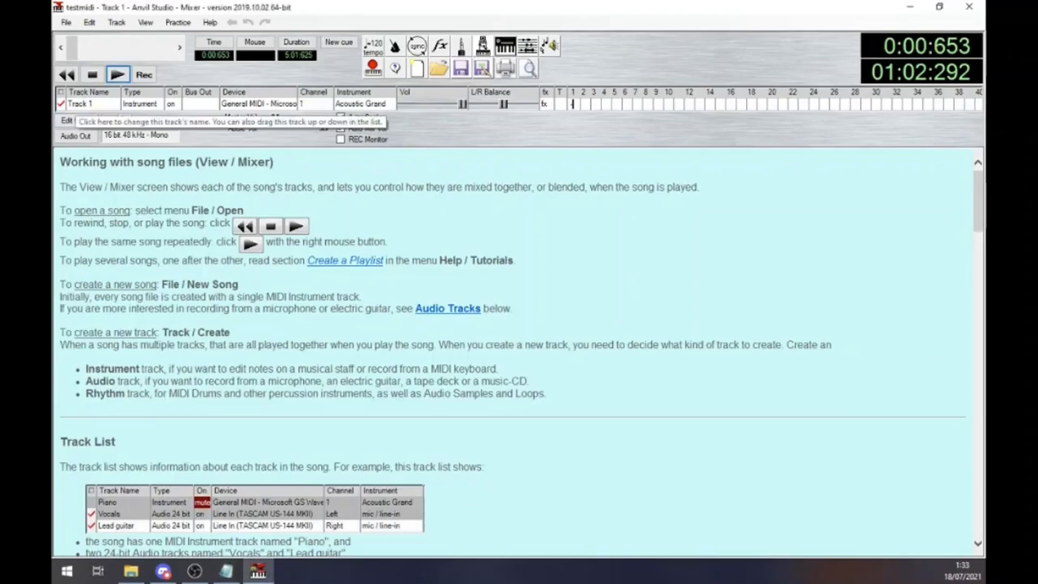
click(67, 120)
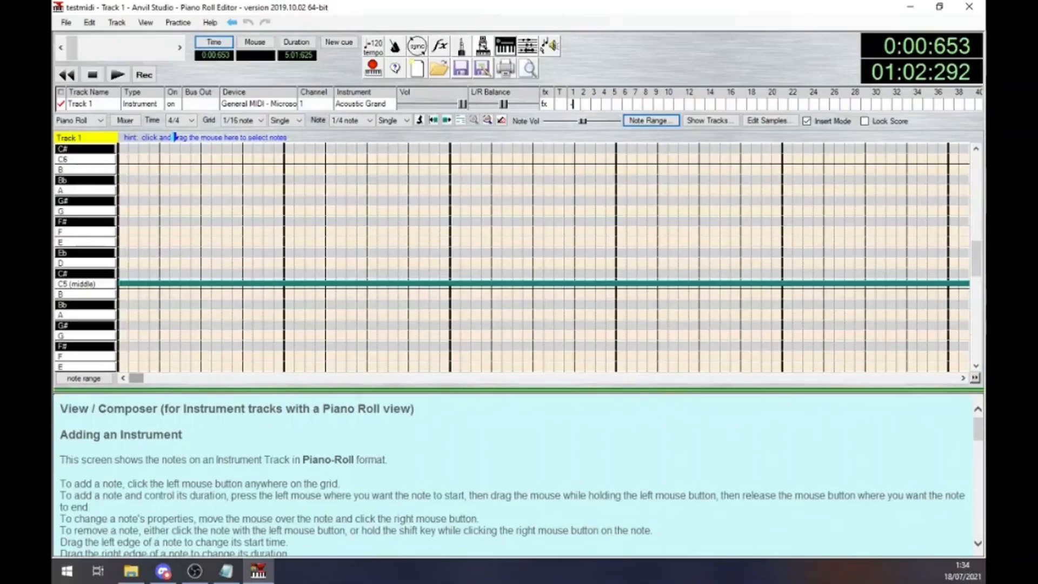
drag(137, 378, 704, 378)
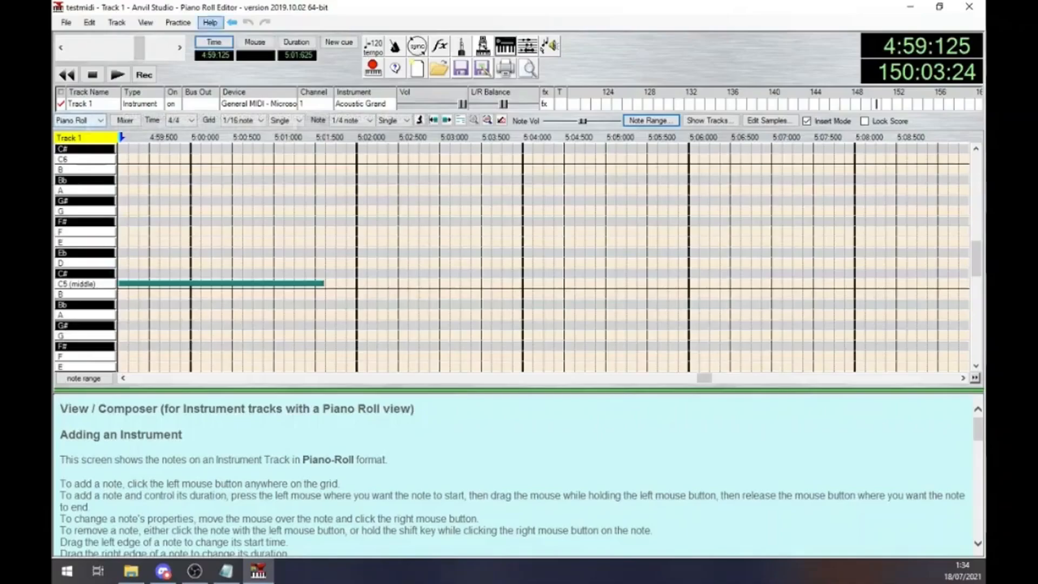
click(232, 22)
Clone Track 1 of the testmidi song and save the song.
right_click(128, 103)
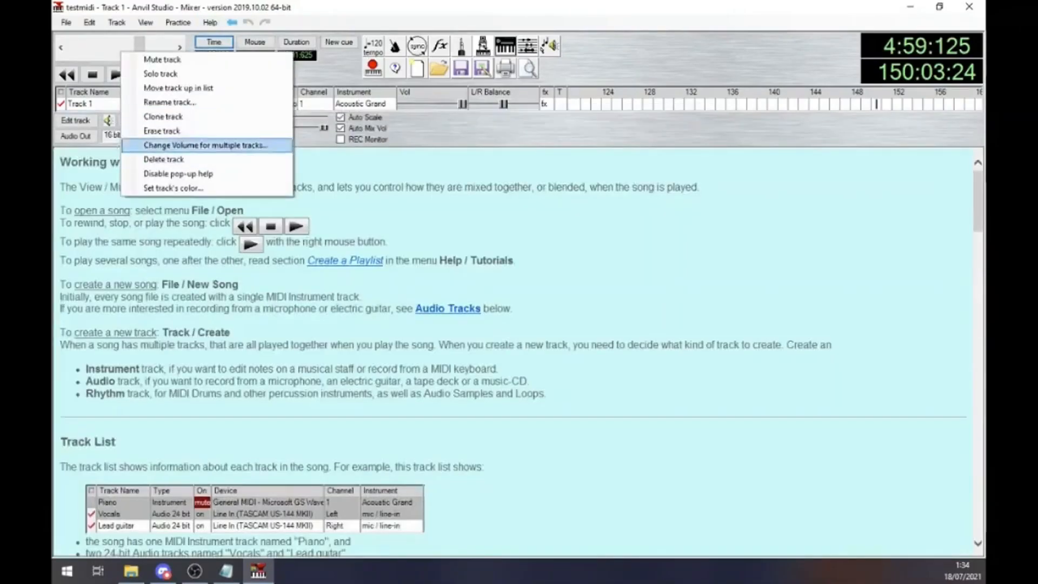
click(142, 116)
key(Return)
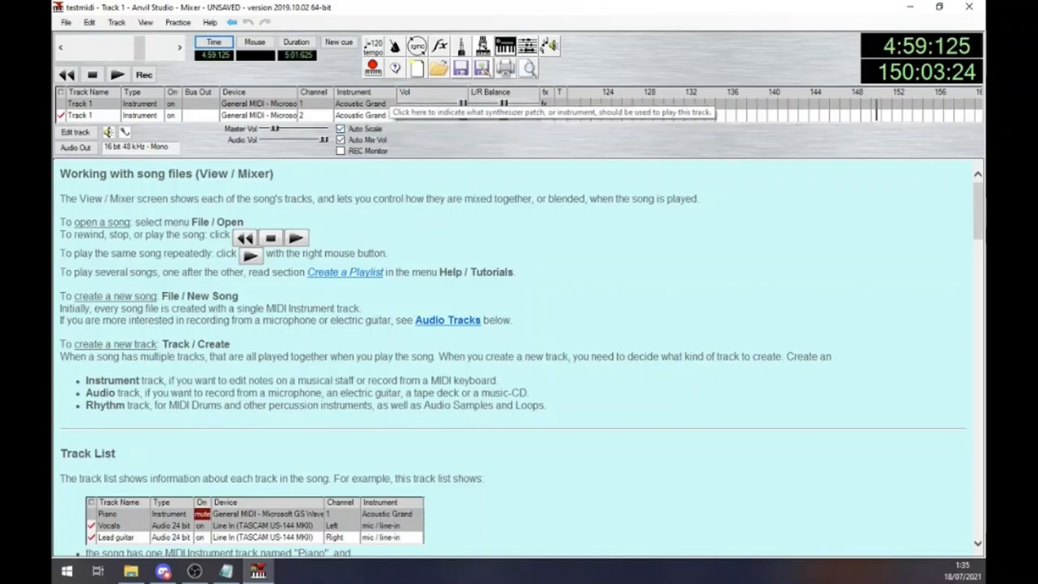
click(66, 23)
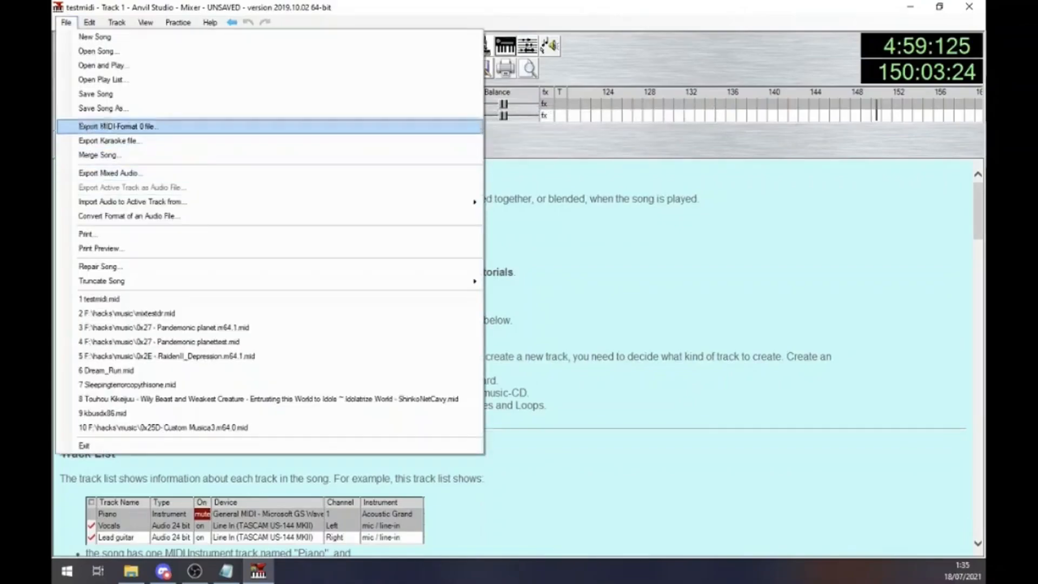
click(98, 94)
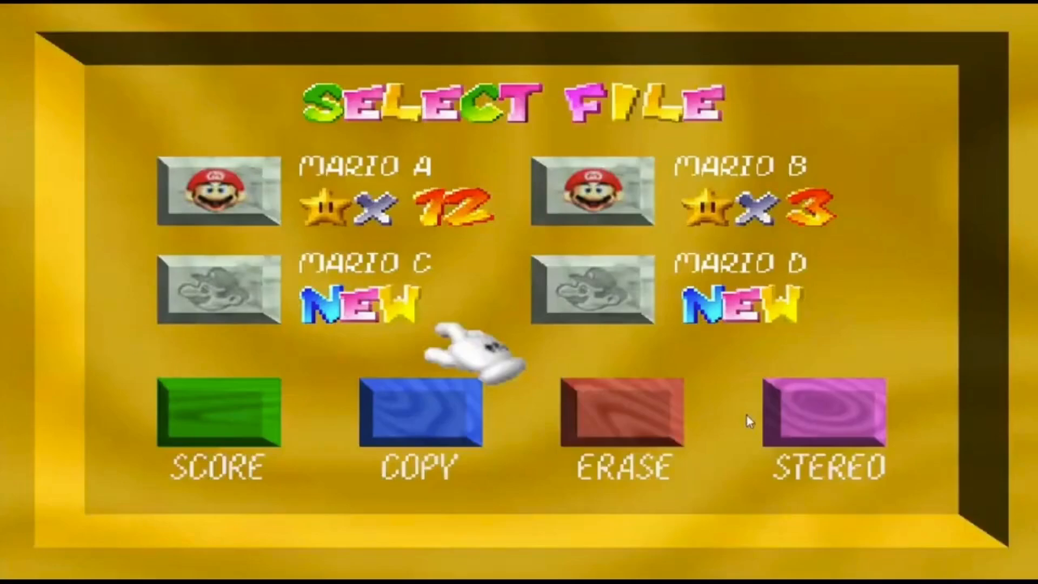
key(Up)
key(Left)
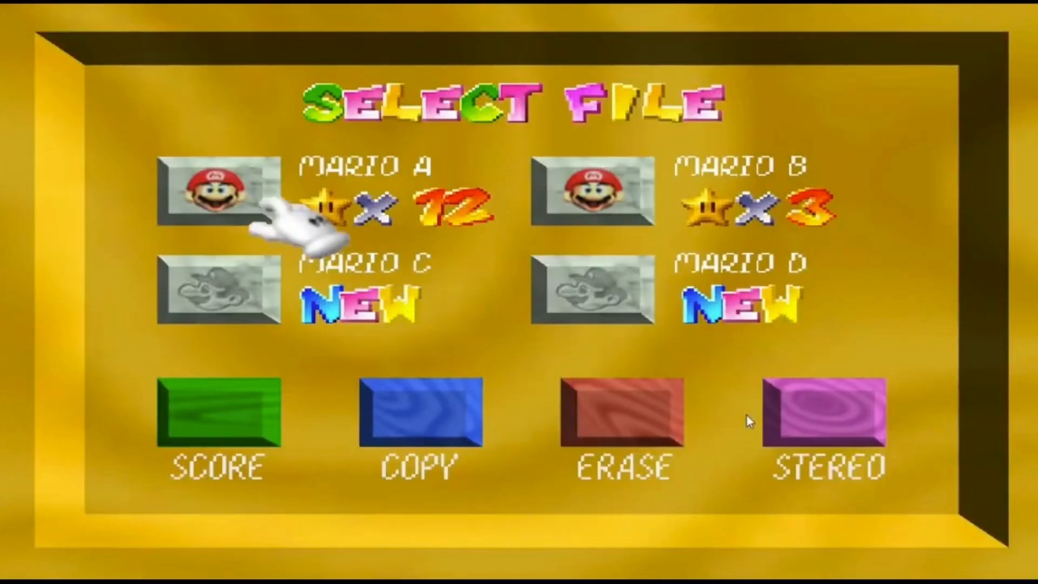